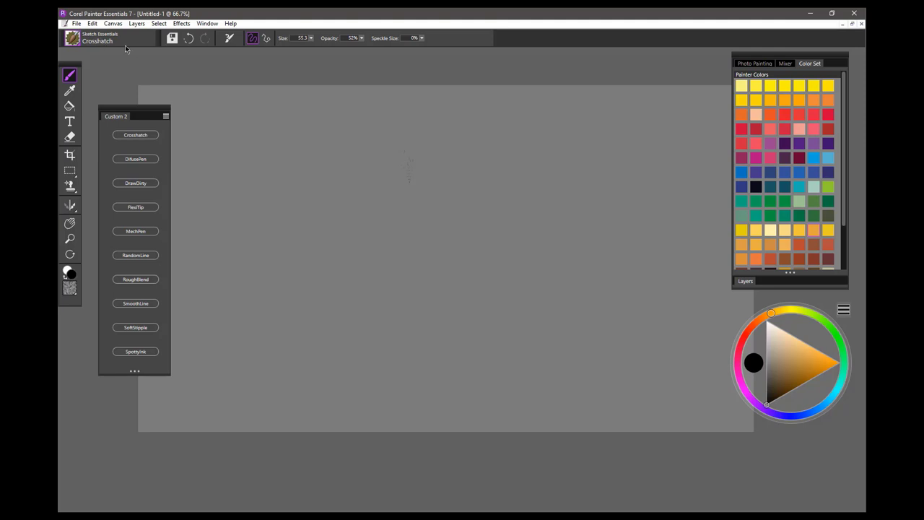
Move the Custom 2 brush palette up and paint a dense ring of black Crosshatch strokes at size 111.4 in the canvas's middle
{"action": "left_click_drag", "start_coordinate": [141, 112], "coordinate": [140, 67]}
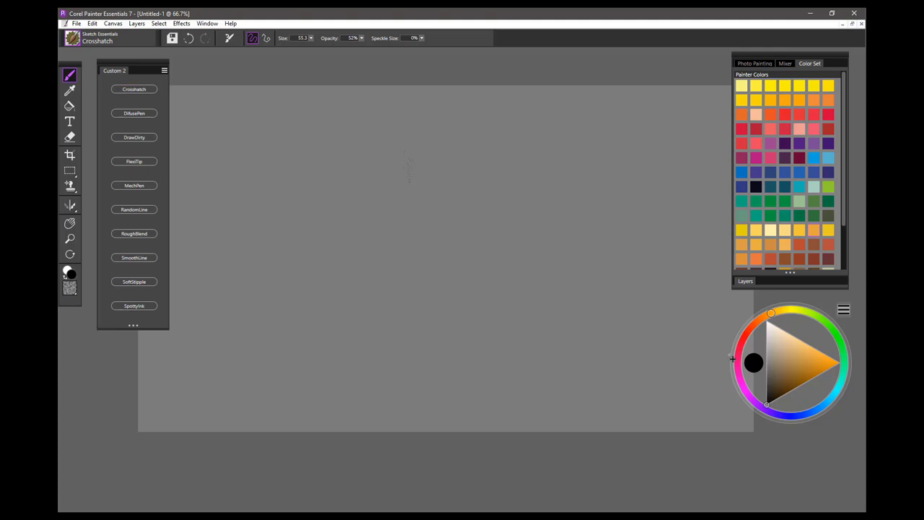
{"action": "mouse_move", "coordinate": [612, 148]}
{"action": "left_mouse_down"}
{"action": "mouse_move", "coordinate": [502, 194]}
{"action": "mouse_move", "coordinate": [382, 194]}
{"action": "mouse_move", "coordinate": [344, 213]}
{"action": "mouse_move", "coordinate": [314, 274]}
{"action": "mouse_move", "coordinate": [332, 316]}
{"action": "mouse_move", "coordinate": [409, 315]}
{"action": "mouse_move", "coordinate": [420, 268]}
{"action": "mouse_move", "coordinate": [353, 245]}
{"action": "mouse_move", "coordinate": [326, 278]}
{"action": "mouse_move", "coordinate": [384, 322]}
{"action": "mouse_move", "coordinate": [307, 318]}
{"action": "left_mouse_up"}
{"action": "mouse_move", "coordinate": [346, 357]}
{"action": "left_mouse_down"}
{"action": "mouse_move", "coordinate": [437, 223]}
{"action": "mouse_move", "coordinate": [336, 235]}
{"action": "mouse_move", "coordinate": [392, 220]}
{"action": "left_mouse_up"}
{"action": "mouse_move", "coordinate": [464, 149]}
{"action": "left_mouse_down"}
{"action": "mouse_move", "coordinate": [368, 156]}
{"action": "mouse_move", "coordinate": [289, 224]}
{"action": "mouse_move", "coordinate": [462, 354]}
{"action": "mouse_move", "coordinate": [375, 246]}
{"action": "mouse_move", "coordinate": [340, 303]}
{"action": "mouse_move", "coordinate": [317, 216]}
{"action": "mouse_move", "coordinate": [318, 267]}
{"action": "mouse_move", "coordinate": [377, 209]}
{"action": "mouse_move", "coordinate": [361, 311]}
{"action": "left_mouse_up"}
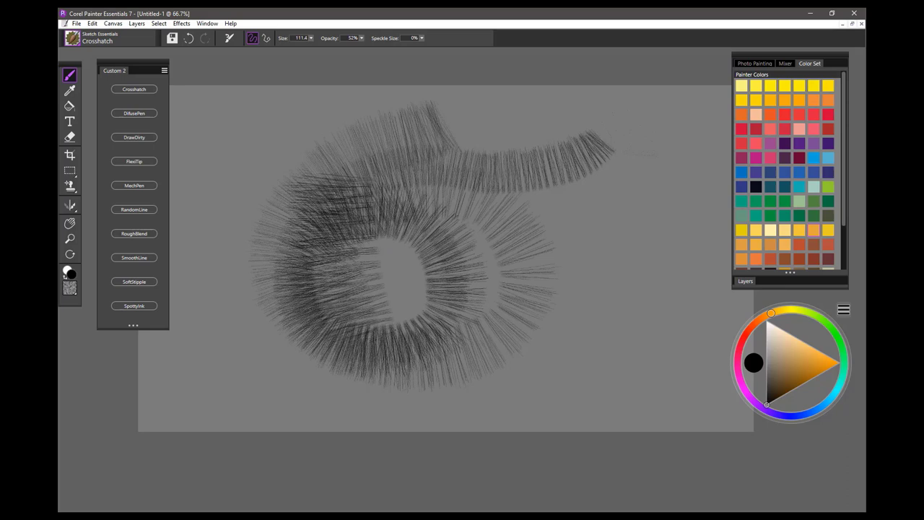
{"action": "mouse_move", "coordinate": [383, 239]}
{"action": "left_mouse_down"}
{"action": "mouse_move", "coordinate": [400, 304]}
{"action": "mouse_move", "coordinate": [392, 191]}
{"action": "mouse_move", "coordinate": [415, 298]}
{"action": "mouse_move", "coordinate": [407, 183]}
{"action": "mouse_move", "coordinate": [422, 301]}
{"action": "left_mouse_up"}
{"action": "mouse_move", "coordinate": [454, 237]}
{"action": "left_mouse_down"}
{"action": "mouse_move", "coordinate": [317, 280]}
{"action": "mouse_move", "coordinate": [448, 257]}
{"action": "mouse_move", "coordinate": [280, 321]}
{"action": "left_mouse_up"}
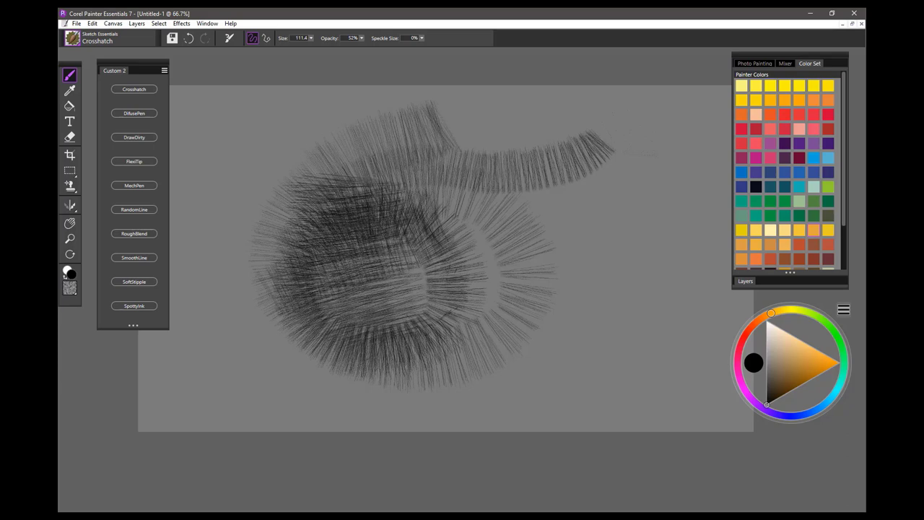
Extend the Crosshatch shading above, beside and below the ring with overlapping strokes in different directions
{"action": "left_click_drag", "start_coordinate": [538, 124], "coordinate": [339, 144]}
{"action": "mouse_move", "coordinate": [538, 174]}
{"action": "left_mouse_down"}
{"action": "mouse_move", "coordinate": [394, 158]}
{"action": "mouse_move", "coordinate": [306, 162]}
{"action": "mouse_move", "coordinate": [543, 175]}
{"action": "mouse_move", "coordinate": [440, 192]}
{"action": "left_mouse_up"}
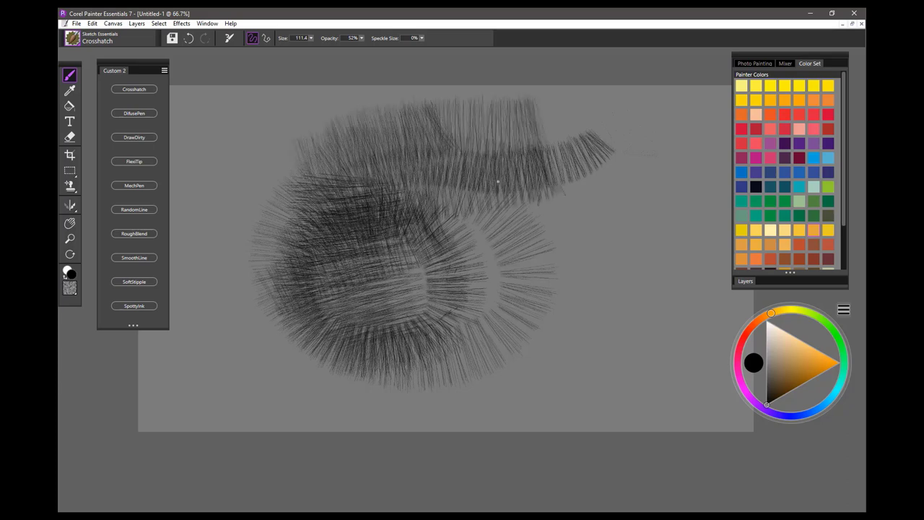
{"action": "mouse_move", "coordinate": [498, 181]}
{"action": "left_mouse_down"}
{"action": "mouse_move", "coordinate": [462, 285]}
{"action": "mouse_move", "coordinate": [491, 338]}
{"action": "left_mouse_up"}
{"action": "mouse_move", "coordinate": [477, 228]}
{"action": "left_mouse_down"}
{"action": "mouse_move", "coordinate": [480, 293]}
{"action": "mouse_move", "coordinate": [520, 371]}
{"action": "left_mouse_up"}
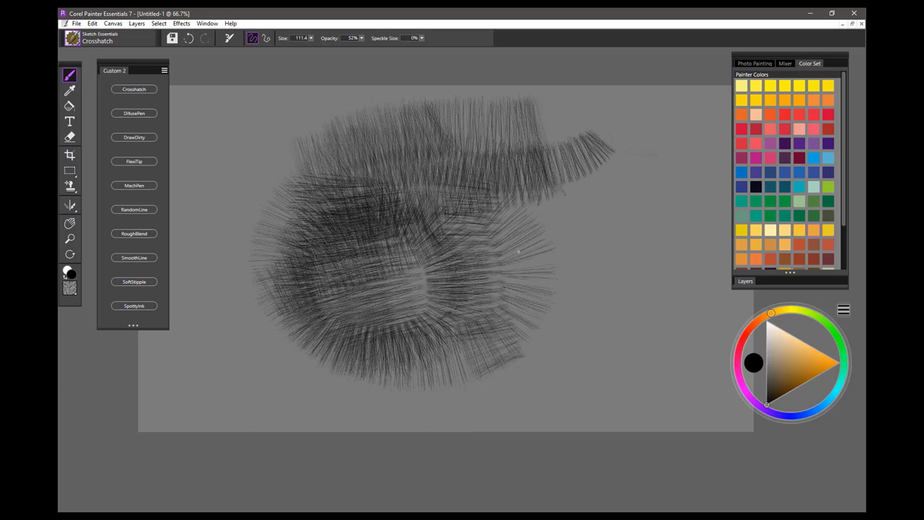
{"action": "mouse_move", "coordinate": [505, 226]}
{"action": "left_mouse_down"}
{"action": "mouse_move", "coordinate": [491, 289]}
{"action": "mouse_move", "coordinate": [559, 390]}
{"action": "left_mouse_up"}
{"action": "mouse_move", "coordinate": [525, 231]}
{"action": "left_mouse_down"}
{"action": "mouse_move", "coordinate": [582, 336]}
{"action": "mouse_move", "coordinate": [650, 354]}
{"action": "left_mouse_up"}
{"action": "mouse_move", "coordinate": [605, 322]}
{"action": "left_mouse_down"}
{"action": "mouse_move", "coordinate": [337, 390]}
{"action": "mouse_move", "coordinate": [275, 395]}
{"action": "left_mouse_up"}
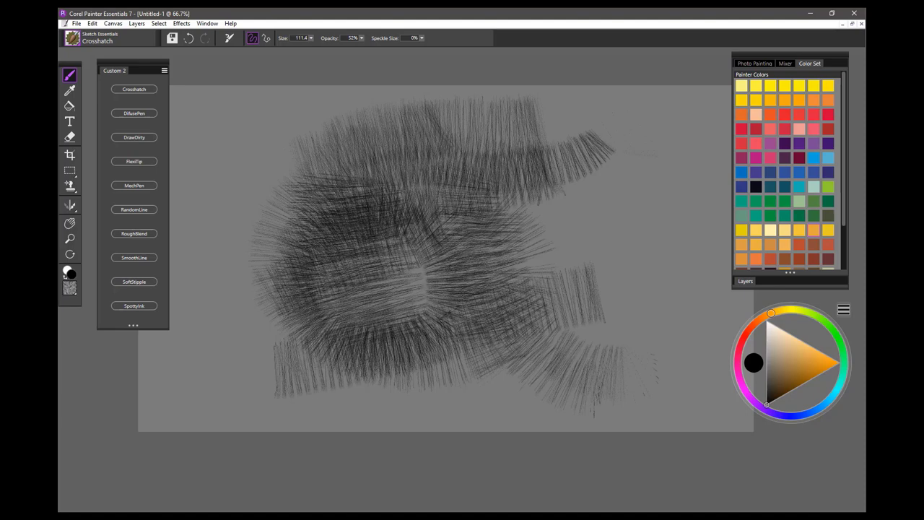
Layer more Crosshatch strokes through the ring's centre and out towards both sides of the canvas
{"action": "mouse_move", "coordinate": [473, 256]}
{"action": "left_mouse_down"}
{"action": "mouse_move", "coordinate": [263, 328]}
{"action": "mouse_move", "coordinate": [241, 346]}
{"action": "left_mouse_up"}
{"action": "left_click_drag", "start_coordinate": [566, 205], "coordinate": [302, 306]}
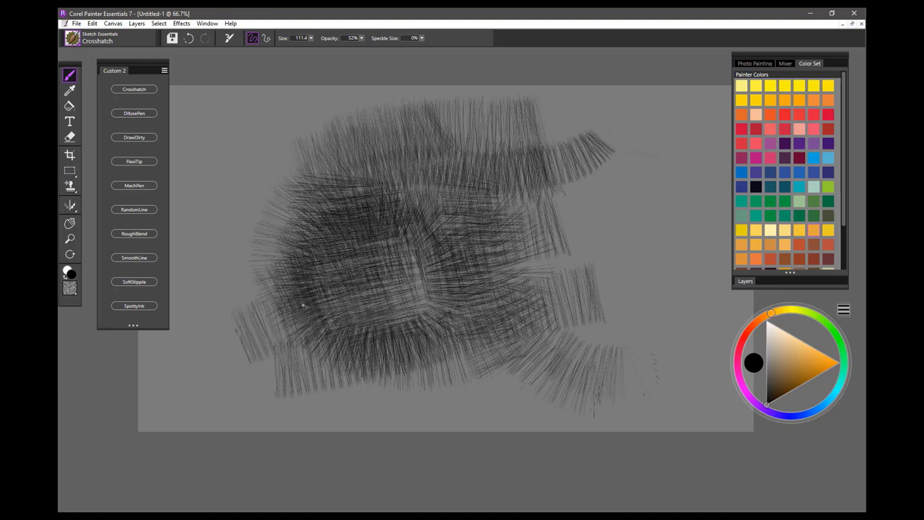
{"action": "mouse_move", "coordinate": [649, 219]}
{"action": "left_mouse_down"}
{"action": "mouse_move", "coordinate": [353, 238]}
{"action": "mouse_move", "coordinate": [244, 260]}
{"action": "left_mouse_up"}
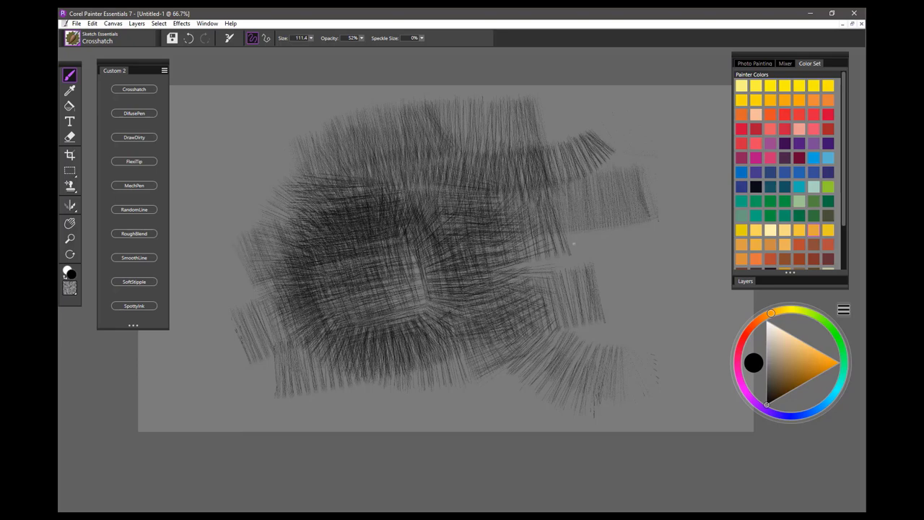
{"action": "mouse_move", "coordinate": [650, 206]}
{"action": "left_mouse_down"}
{"action": "mouse_move", "coordinate": [422, 261]}
{"action": "mouse_move", "coordinate": [347, 262]}
{"action": "left_mouse_up"}
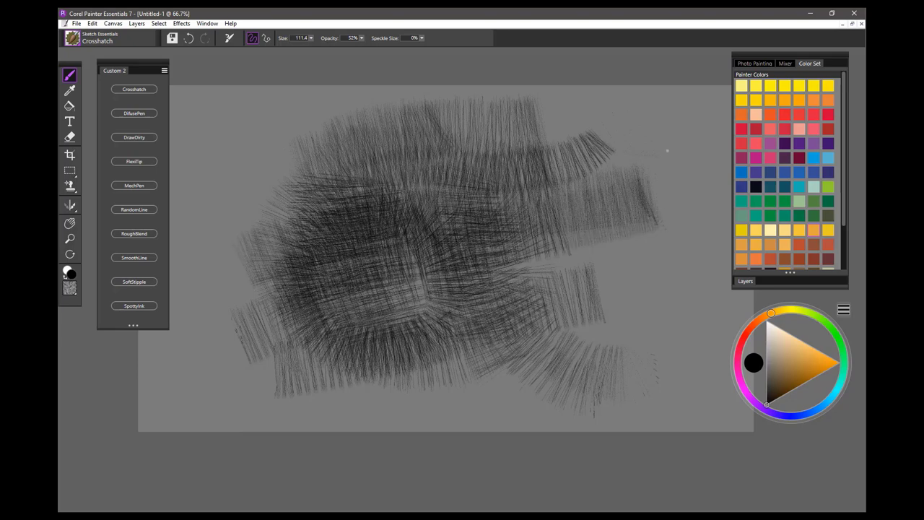
{"action": "mouse_move", "coordinate": [667, 150]}
{"action": "left_mouse_down"}
{"action": "mouse_move", "coordinate": [652, 124]}
{"action": "mouse_move", "coordinate": [600, 118]}
{"action": "mouse_move", "coordinate": [320, 117]}
{"action": "mouse_move", "coordinate": [265, 159]}
{"action": "mouse_move", "coordinate": [211, 233]}
{"action": "mouse_move", "coordinate": [217, 321]}
{"action": "left_mouse_up"}
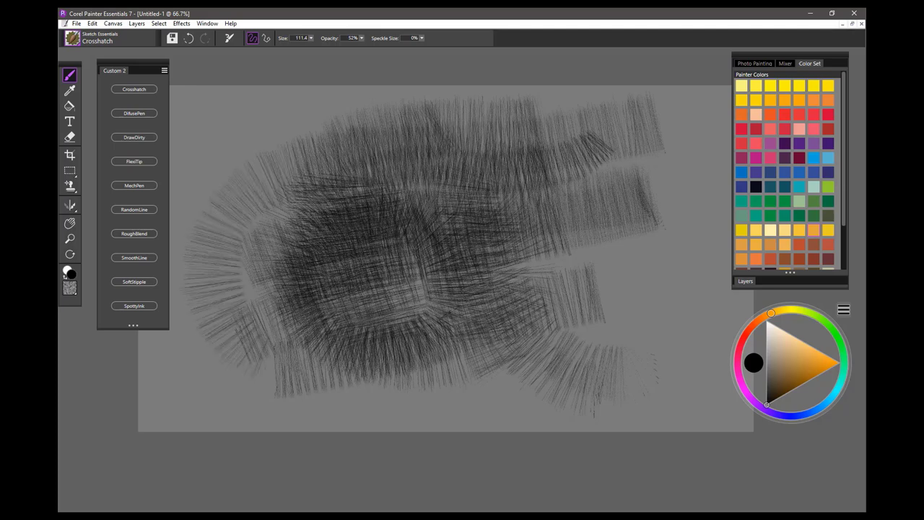
{"action": "mouse_move", "coordinate": [296, 364]}
{"action": "left_mouse_down"}
{"action": "mouse_move", "coordinate": [447, 359]}
{"action": "mouse_move", "coordinate": [650, 325]}
{"action": "mouse_move", "coordinate": [577, 214]}
{"action": "mouse_move", "coordinate": [447, 205]}
{"action": "left_mouse_up"}
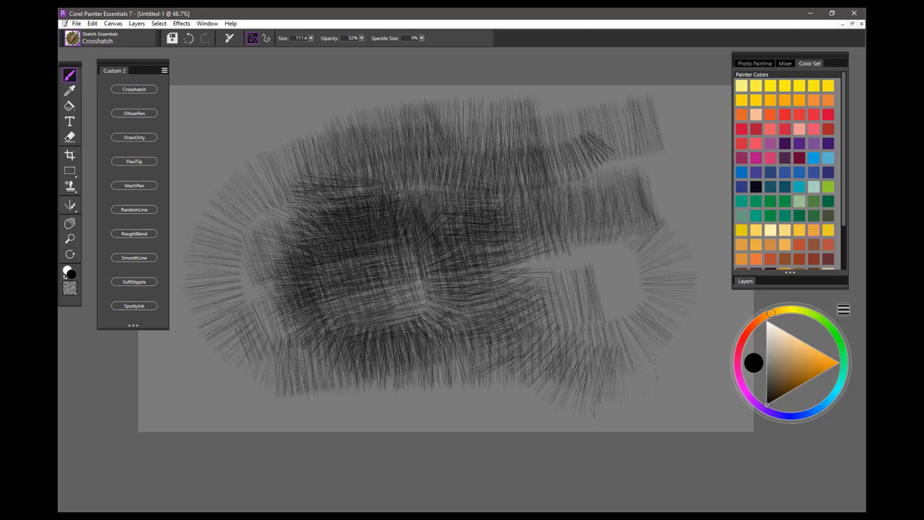
Darken the left edge and the right-centre gap of the hatched patch with further Crosshatch strokes
{"action": "left_click_drag", "start_coordinate": [280, 248], "coordinate": [318, 308]}
{"action": "left_click_drag", "start_coordinate": [329, 150], "coordinate": [236, 269]}
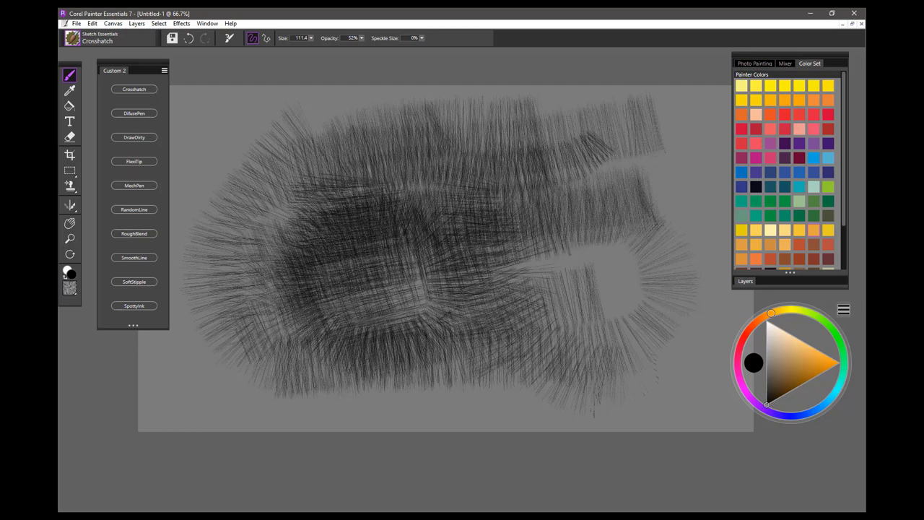
{"action": "left_click_drag", "start_coordinate": [225, 163], "coordinate": [209, 307]}
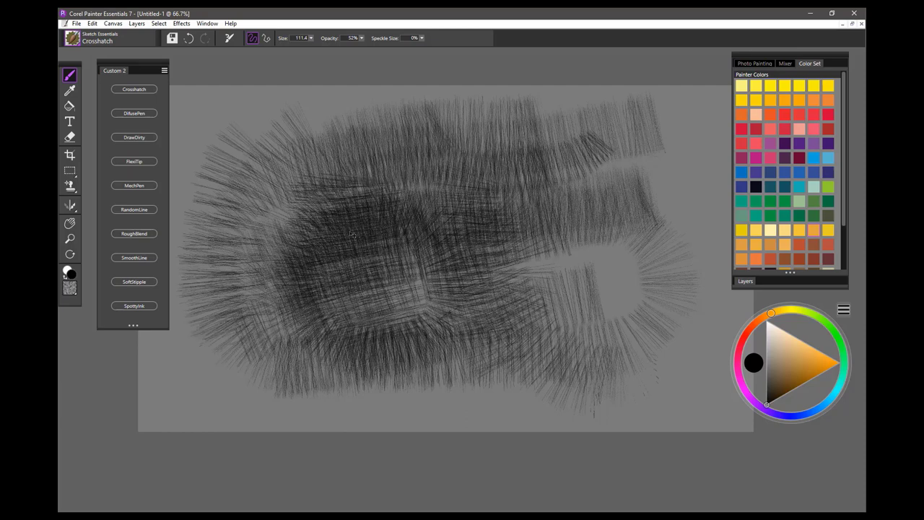
{"action": "mouse_move", "coordinate": [540, 201]}
{"action": "left_mouse_down"}
{"action": "mouse_move", "coordinate": [527, 309]}
{"action": "mouse_move", "coordinate": [551, 268]}
{"action": "left_mouse_up"}
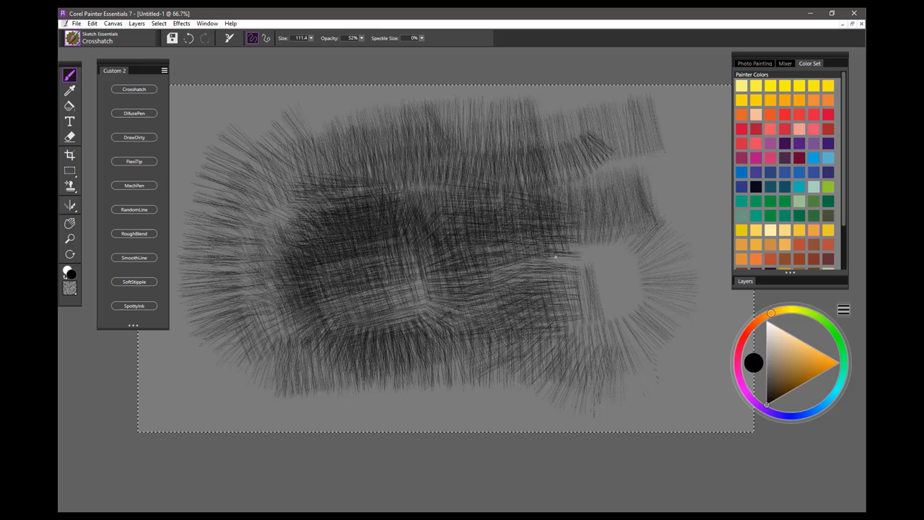
Clear the whole canvas and paint one long looping black stroke with the DifusePen brush at size 61.1
{"action": "key", "text": "Delete"}
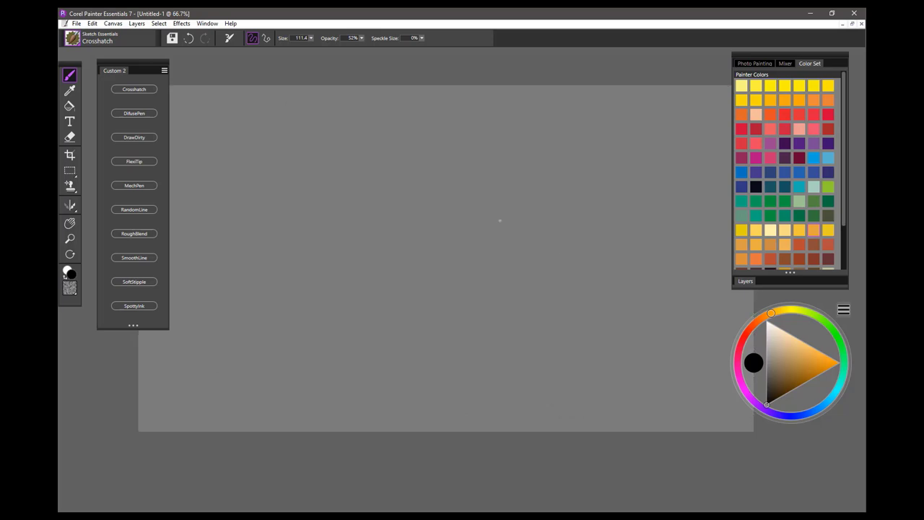
{"action": "left_click", "coordinate": [141, 115]}
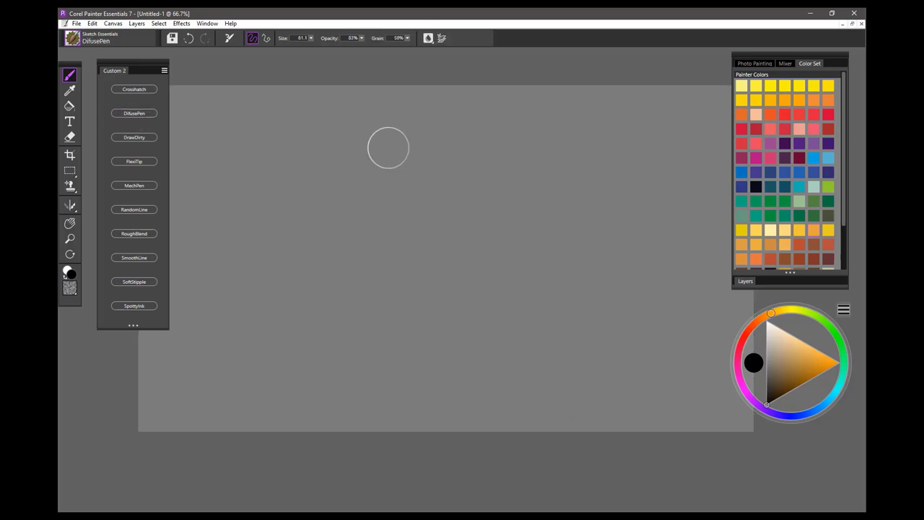
{"action": "mouse_move", "coordinate": [588, 209]}
{"action": "left_mouse_down"}
{"action": "mouse_move", "coordinate": [498, 230]}
{"action": "mouse_move", "coordinate": [361, 237]}
{"action": "mouse_move", "coordinate": [321, 332]}
{"action": "mouse_move", "coordinate": [433, 260]}
{"action": "mouse_move", "coordinate": [601, 262]}
{"action": "mouse_move", "coordinate": [599, 182]}
{"action": "mouse_move", "coordinate": [398, 166]}
{"action": "mouse_move", "coordinate": [321, 201]}
{"action": "left_mouse_up"}
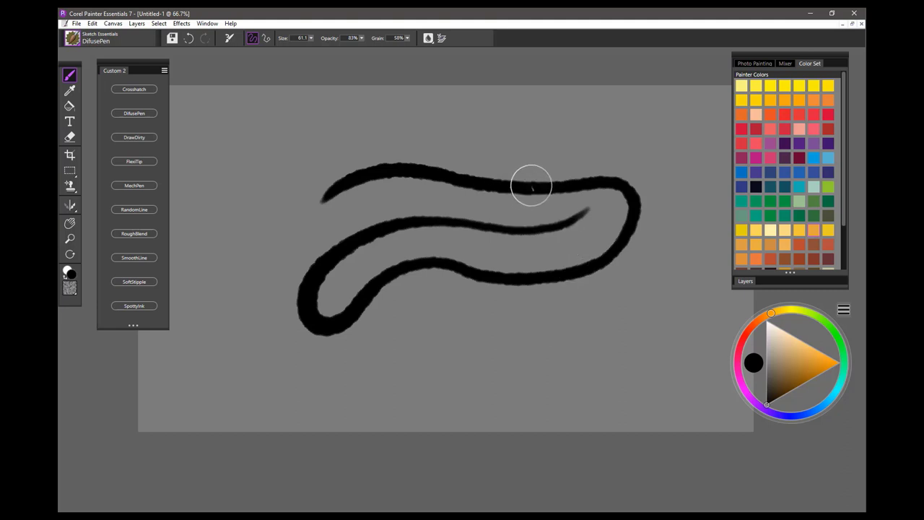
Paint wavy DifusePen strokes across the black loop in dark brown, followed by a lighter greyish tan
{"action": "left_click", "coordinate": [781, 377]}
{"action": "mouse_move", "coordinate": [650, 246]}
{"action": "left_mouse_down"}
{"action": "mouse_move", "coordinate": [608, 277]}
{"action": "mouse_move", "coordinate": [548, 292]}
{"action": "mouse_move", "coordinate": [473, 280]}
{"action": "mouse_move", "coordinate": [408, 250]}
{"action": "mouse_move", "coordinate": [310, 229]}
{"action": "mouse_move", "coordinate": [273, 262]}
{"action": "left_mouse_up"}
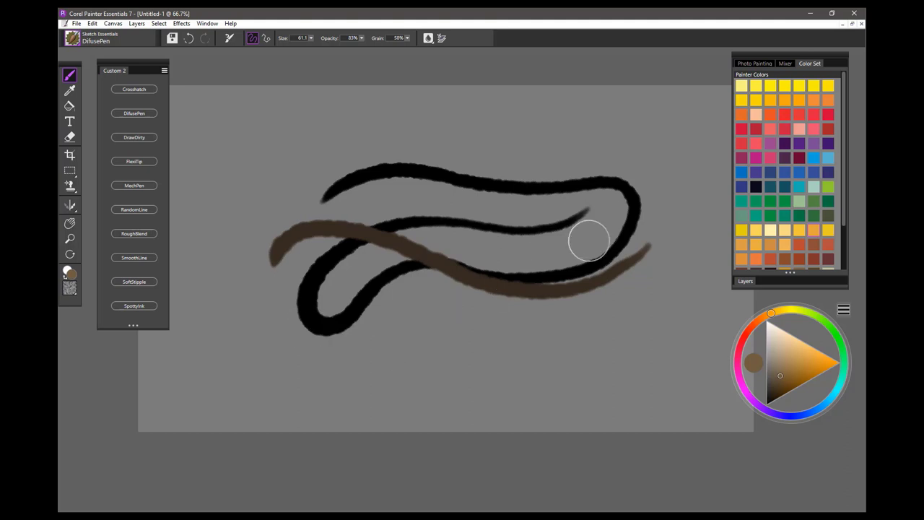
{"action": "mouse_move", "coordinate": [583, 242]}
{"action": "left_mouse_down"}
{"action": "mouse_move", "coordinate": [378, 275]}
{"action": "mouse_move", "coordinate": [338, 325]}
{"action": "left_mouse_up"}
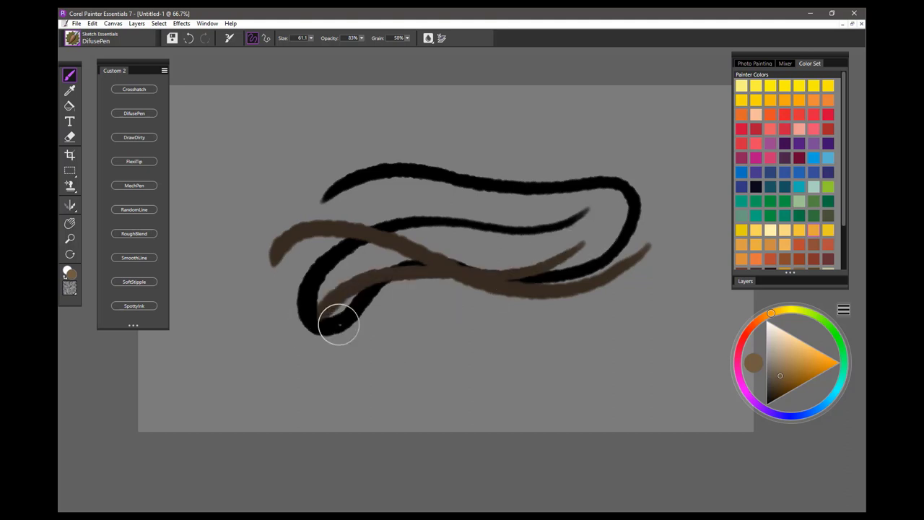
{"action": "left_click", "coordinate": [778, 353]}
{"action": "mouse_move", "coordinate": [646, 241]}
{"action": "left_mouse_down"}
{"action": "mouse_move", "coordinate": [586, 266]}
{"action": "mouse_move", "coordinate": [321, 312]}
{"action": "mouse_move", "coordinate": [322, 343]}
{"action": "mouse_move", "coordinate": [303, 332]}
{"action": "left_mouse_up"}
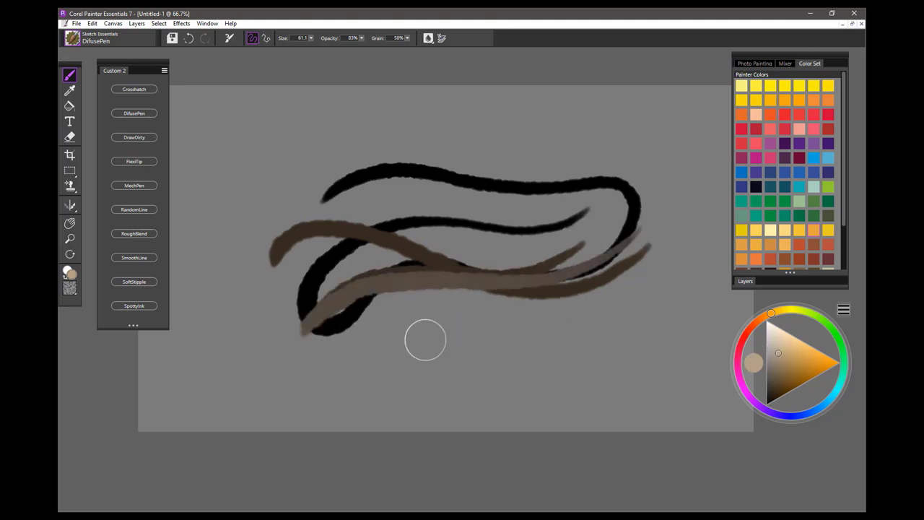
{"action": "left_click_drag", "start_coordinate": [376, 301], "coordinate": [283, 359]}
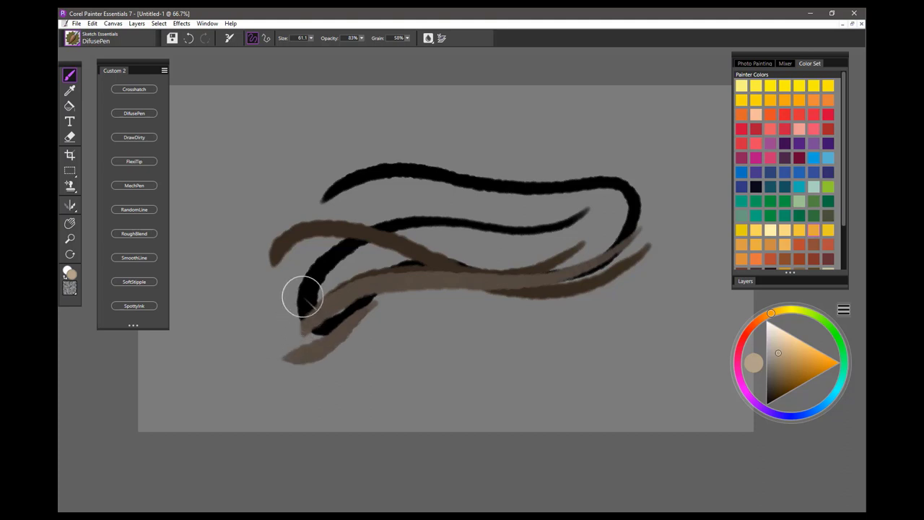
Paint translucent DifusePen strokes in pale, near-white tones beneath the brown strokes and over the upper part of the loop
{"action": "left_click", "coordinate": [769, 331]}
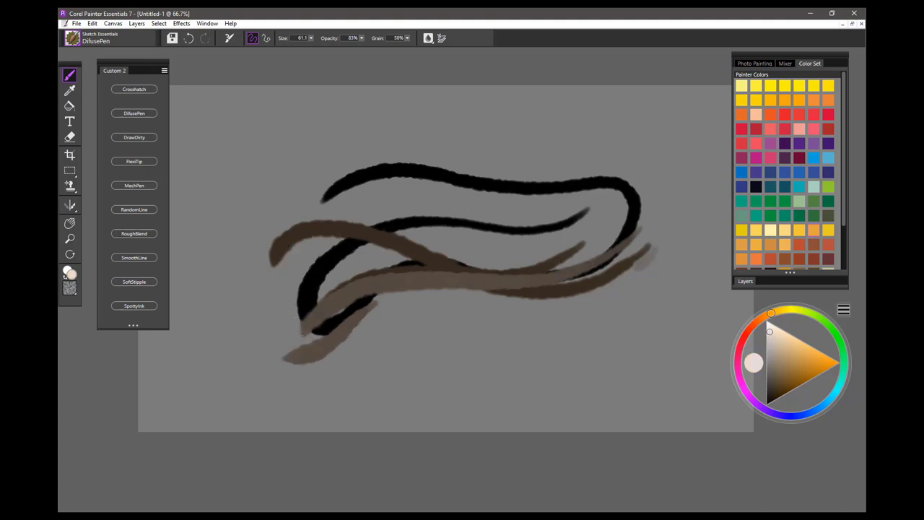
{"action": "mouse_move", "coordinate": [650, 249]}
{"action": "left_mouse_down"}
{"action": "mouse_move", "coordinate": [521, 304]}
{"action": "mouse_move", "coordinate": [318, 352]}
{"action": "left_mouse_up"}
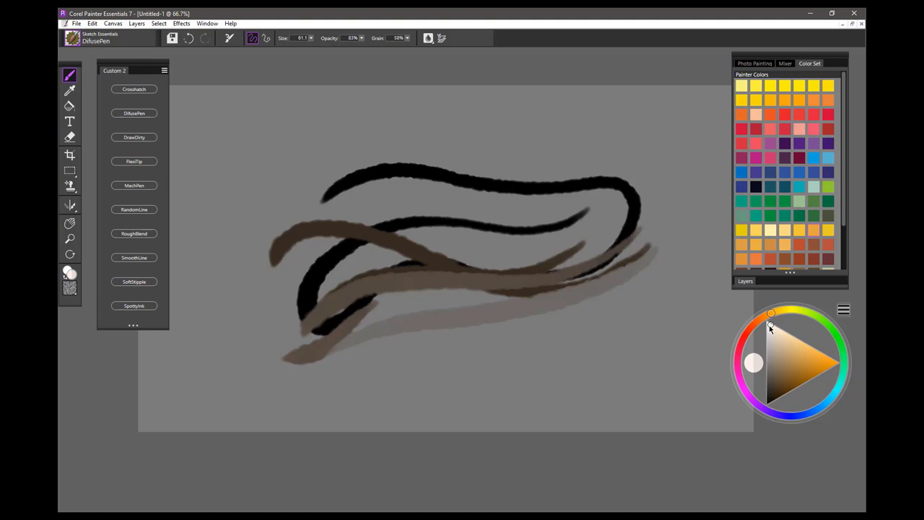
{"action": "mouse_move", "coordinate": [639, 231]}
{"action": "left_mouse_down"}
{"action": "mouse_move", "coordinate": [396, 223]}
{"action": "mouse_move", "coordinate": [250, 273]}
{"action": "left_mouse_up"}
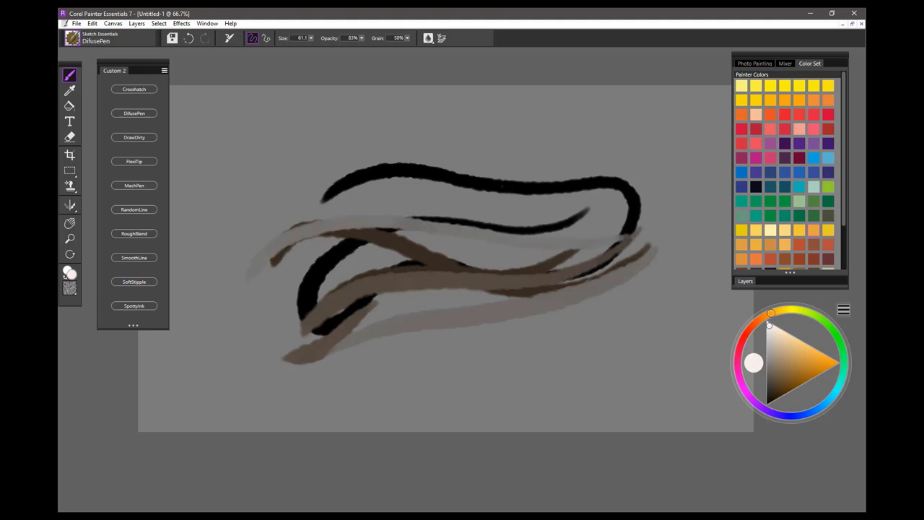
{"action": "mouse_move", "coordinate": [533, 186]}
{"action": "left_mouse_down"}
{"action": "mouse_move", "coordinate": [334, 185]}
{"action": "mouse_move", "coordinate": [273, 262]}
{"action": "left_mouse_up"}
{"action": "left_click_drag", "start_coordinate": [580, 194], "coordinate": [498, 192]}
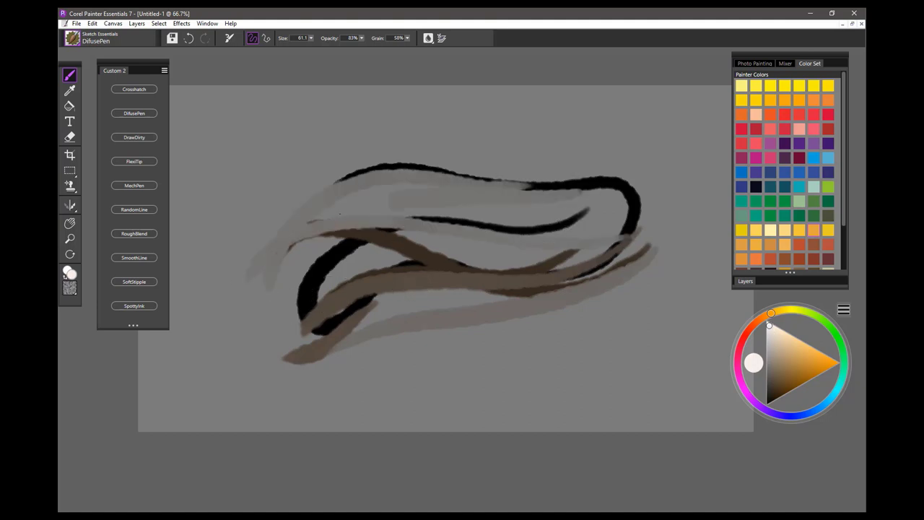
{"action": "left_click_drag", "start_coordinate": [323, 221], "coordinate": [287, 252]}
{"action": "left_click_drag", "start_coordinate": [555, 171], "coordinate": [338, 173]}
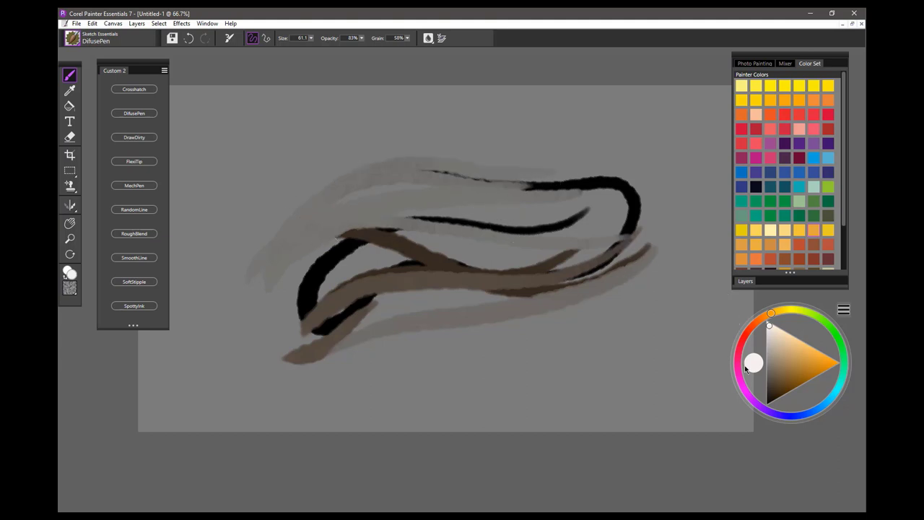
Switch the colour to black, reduce the DifusePen size to 18.1 and sketch thin arcs around the upper left of the drawing
{"action": "left_click_drag", "start_coordinate": [775, 397], "coordinate": [767, 404]}
{"action": "left_click_drag", "start_coordinate": [494, 179], "coordinate": [494, 180]}
{"action": "mouse_move", "coordinate": [609, 129]}
{"action": "left_mouse_down"}
{"action": "mouse_move", "coordinate": [413, 149]}
{"action": "mouse_move", "coordinate": [285, 272]}
{"action": "mouse_move", "coordinate": [514, 126]}
{"action": "mouse_move", "coordinate": [623, 149]}
{"action": "mouse_move", "coordinate": [472, 148]}
{"action": "mouse_move", "coordinate": [265, 289]}
{"action": "left_mouse_up"}
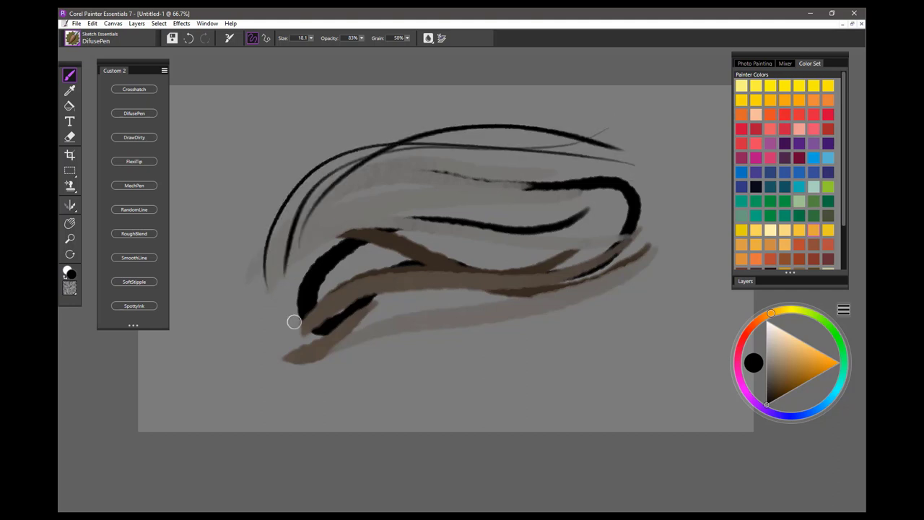
{"action": "left_click_drag", "start_coordinate": [334, 155], "coordinate": [268, 345]}
{"action": "mouse_move", "coordinate": [268, 304]}
{"action": "left_mouse_down"}
{"action": "mouse_move", "coordinate": [281, 204]}
{"action": "mouse_move", "coordinate": [592, 117]}
{"action": "mouse_move", "coordinate": [378, 121]}
{"action": "mouse_move", "coordinate": [240, 247]}
{"action": "left_mouse_up"}
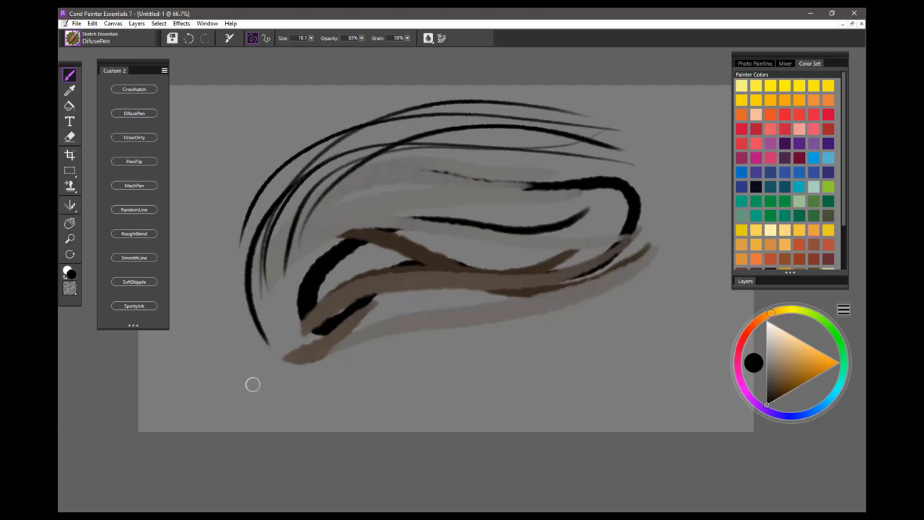
Draw long thin black curves along the drawing's lower part and add a small cross-hatched patch below its centre
{"action": "mouse_move", "coordinate": [253, 384]}
{"action": "left_mouse_down"}
{"action": "mouse_move", "coordinate": [468, 238]}
{"action": "mouse_move", "coordinate": [622, 280]}
{"action": "mouse_move", "coordinate": [495, 320]}
{"action": "mouse_move", "coordinate": [394, 325]}
{"action": "mouse_move", "coordinate": [218, 367]}
{"action": "mouse_move", "coordinate": [594, 305]}
{"action": "mouse_move", "coordinate": [528, 336]}
{"action": "mouse_move", "coordinate": [604, 262]}
{"action": "left_mouse_up"}
{"action": "mouse_move", "coordinate": [495, 282]}
{"action": "left_mouse_down"}
{"action": "mouse_move", "coordinate": [444, 381]}
{"action": "mouse_move", "coordinate": [458, 359]}
{"action": "mouse_move", "coordinate": [478, 379]}
{"action": "left_mouse_up"}
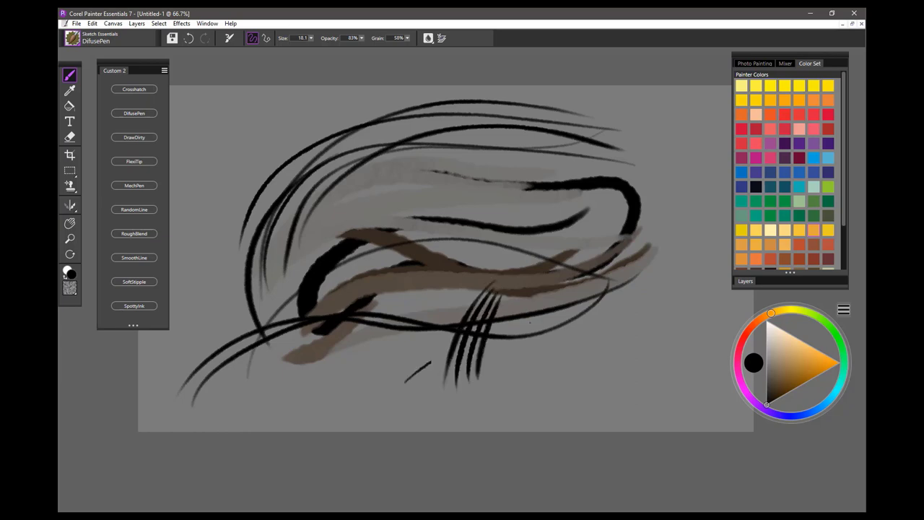
{"action": "left_click_drag", "start_coordinate": [431, 361], "coordinate": [502, 335]}
{"action": "mouse_move", "coordinate": [397, 391]}
{"action": "left_mouse_down"}
{"action": "mouse_move", "coordinate": [538, 325]}
{"action": "mouse_move", "coordinate": [520, 325]}
{"action": "left_mouse_up"}
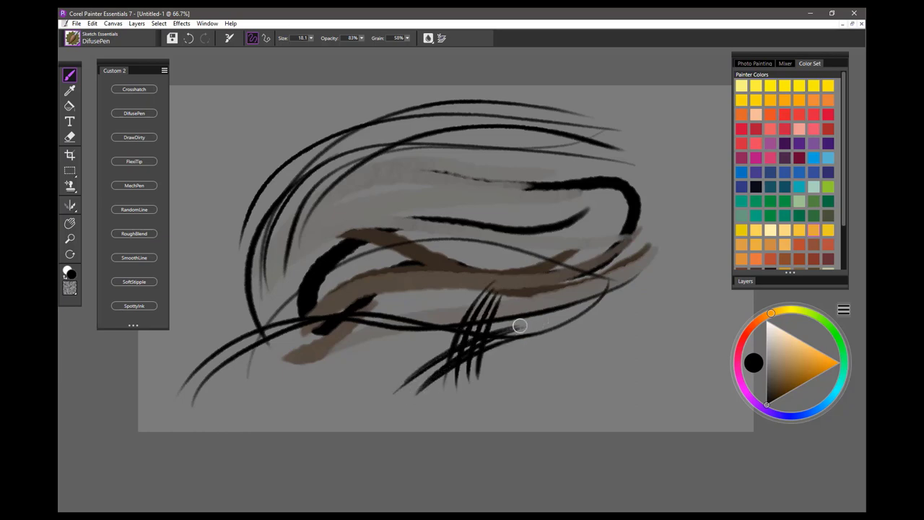
Add short slanted black lines over the brown strokes and long thin curves across the drawing's middle and upper right
{"action": "left_click_drag", "start_coordinate": [468, 225], "coordinate": [387, 345]}
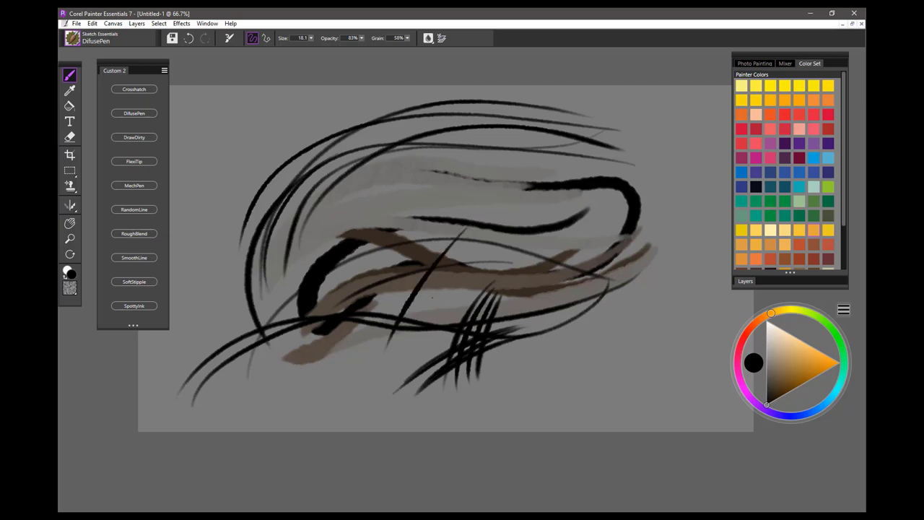
{"action": "mouse_move", "coordinate": [468, 239]}
{"action": "left_mouse_down"}
{"action": "mouse_move", "coordinate": [406, 360]}
{"action": "mouse_move", "coordinate": [437, 325]}
{"action": "left_mouse_up"}
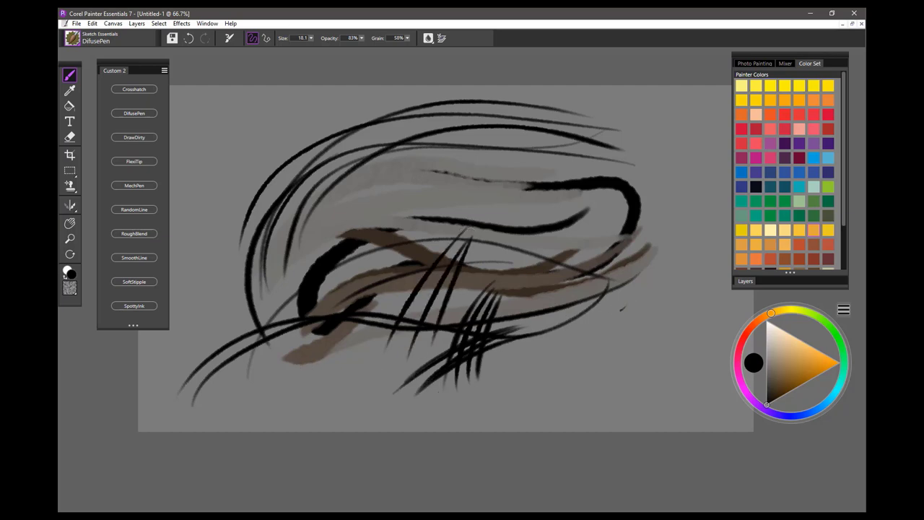
{"action": "left_click_drag", "start_coordinate": [625, 312], "coordinate": [338, 245]}
{"action": "left_click_drag", "start_coordinate": [569, 229], "coordinate": [339, 374]}
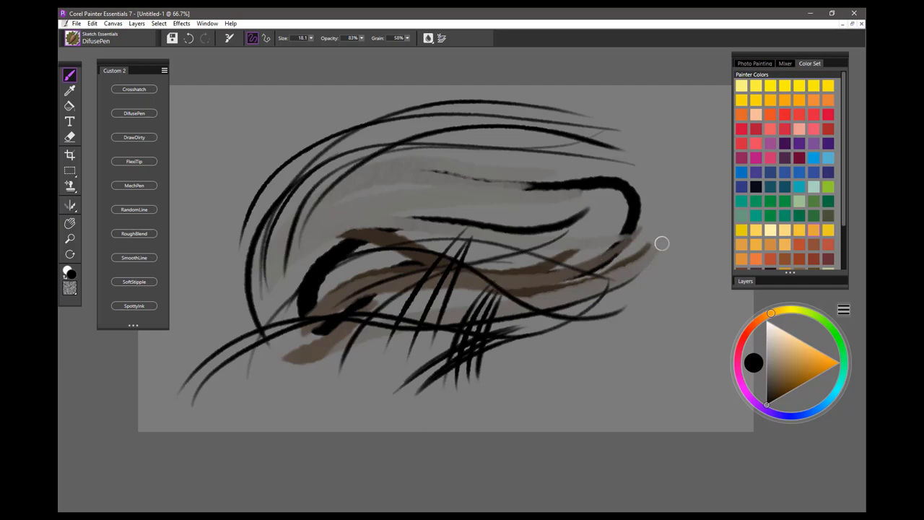
{"action": "left_click_drag", "start_coordinate": [652, 133], "coordinate": [501, 223]}
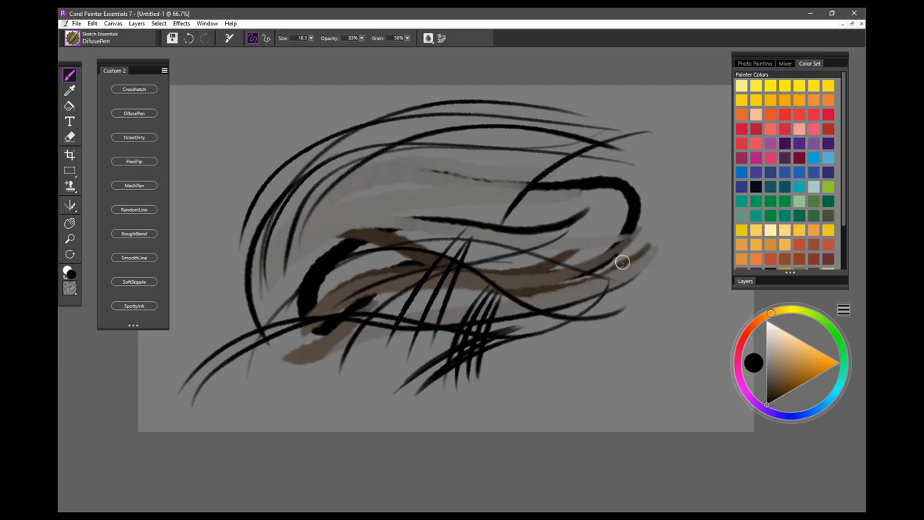
Pick an orange-brown colour and paint a thin DifusePen curve around the drawing's lower right
{"action": "left_click", "coordinate": [797, 367]}
{"action": "left_click_drag", "start_coordinate": [659, 245], "coordinate": [491, 377]}
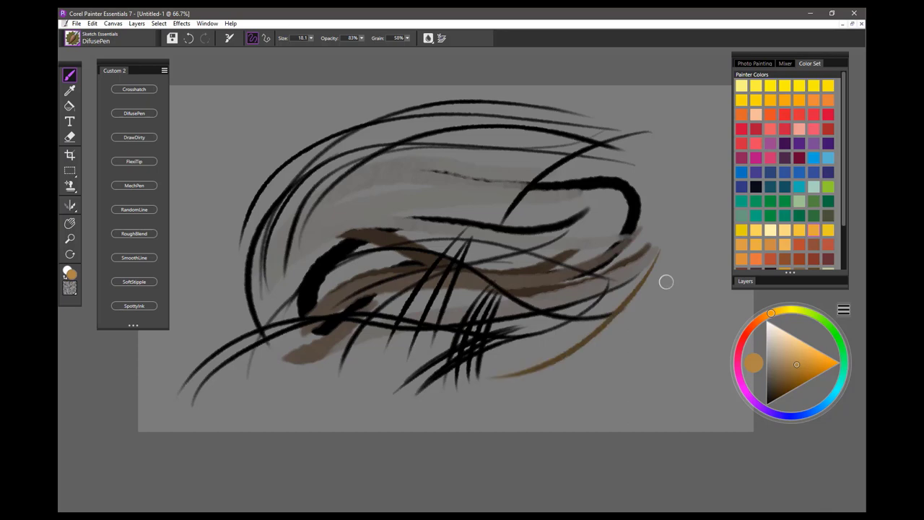
Add a second thin orange-brown DifusePen curve at the drawing's lower right and clear the whole canvas
{"action": "left_click_drag", "start_coordinate": [662, 283], "coordinate": [466, 338]}
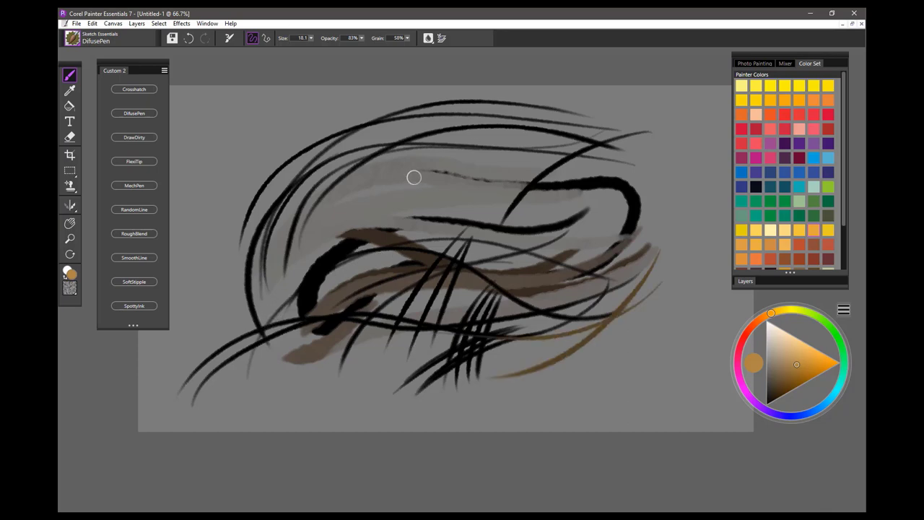
{"action": "key", "text": "Delete"}
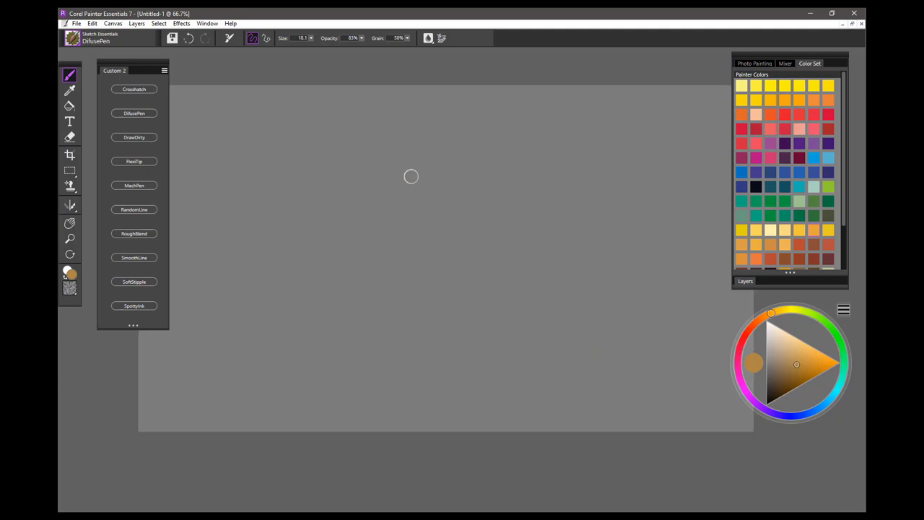
Choose the DrawDirty brush in black and paint long speckled curves across the upper canvas, adding a thinner one below at size 15.0
{"action": "left_click", "coordinate": [151, 138]}
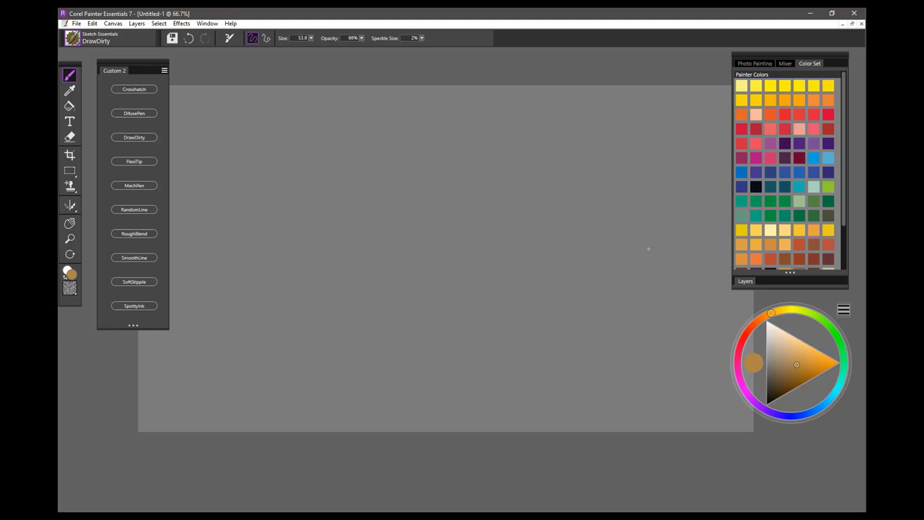
{"action": "left_click_drag", "start_coordinate": [778, 396], "coordinate": [750, 416]}
{"action": "mouse_move", "coordinate": [591, 160]}
{"action": "left_mouse_down"}
{"action": "mouse_move", "coordinate": [288, 235]}
{"action": "mouse_move", "coordinate": [242, 295]}
{"action": "mouse_move", "coordinate": [441, 182]}
{"action": "mouse_move", "coordinate": [603, 178]}
{"action": "mouse_move", "coordinate": [654, 146]}
{"action": "mouse_move", "coordinate": [346, 174]}
{"action": "mouse_move", "coordinate": [307, 331]}
{"action": "left_mouse_up"}
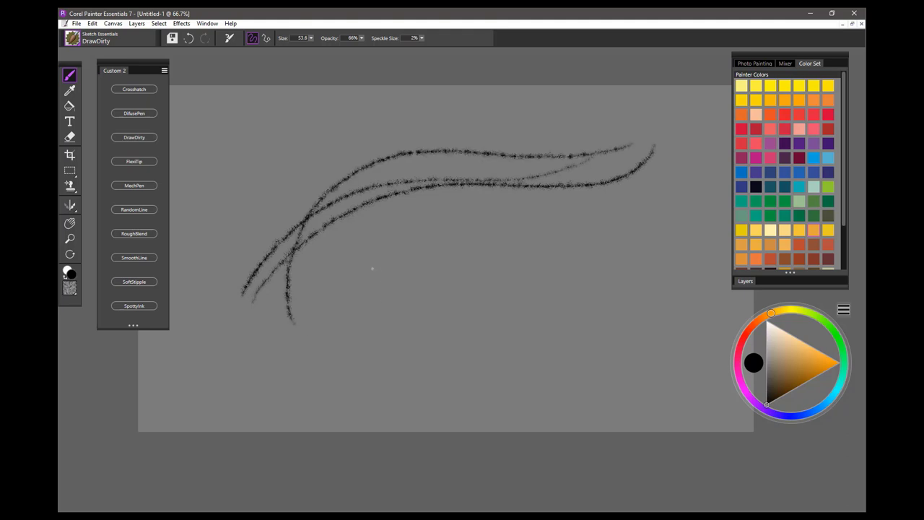
{"action": "left_click_drag", "start_coordinate": [373, 269], "coordinate": [369, 268]}
{"action": "left_click_drag", "start_coordinate": [503, 218], "coordinate": [289, 322]}
Enlarge the DrawDirty brush to size 104.1 and paint wide, loose speckled loops around and across the existing curves
{"action": "left_click_drag", "start_coordinate": [363, 284], "coordinate": [372, 297]}
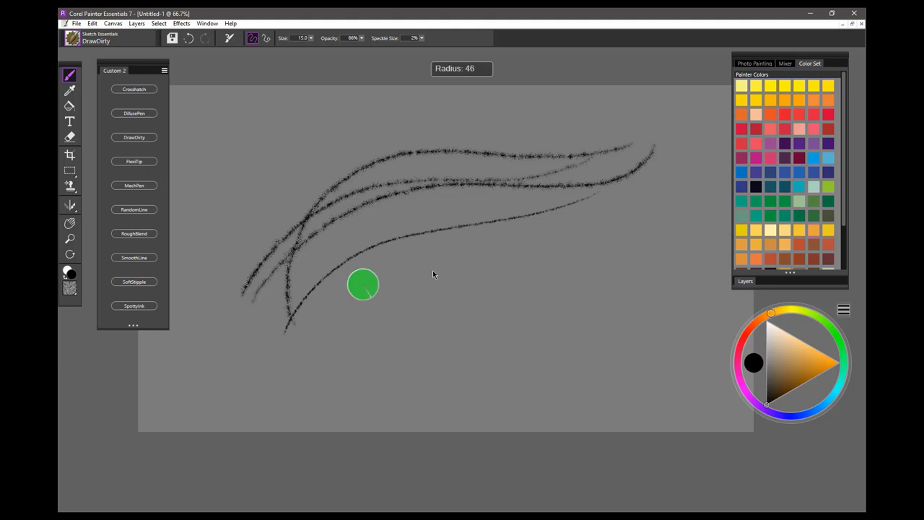
{"action": "mouse_move", "coordinate": [615, 212]}
{"action": "left_mouse_down"}
{"action": "mouse_move", "coordinate": [328, 335]}
{"action": "mouse_move", "coordinate": [373, 354]}
{"action": "left_mouse_up"}
{"action": "mouse_move", "coordinate": [613, 275]}
{"action": "left_mouse_down"}
{"action": "mouse_move", "coordinate": [257, 330]}
{"action": "mouse_move", "coordinate": [388, 287]}
{"action": "mouse_move", "coordinate": [614, 240]}
{"action": "mouse_move", "coordinate": [394, 246]}
{"action": "mouse_move", "coordinate": [317, 273]}
{"action": "left_mouse_up"}
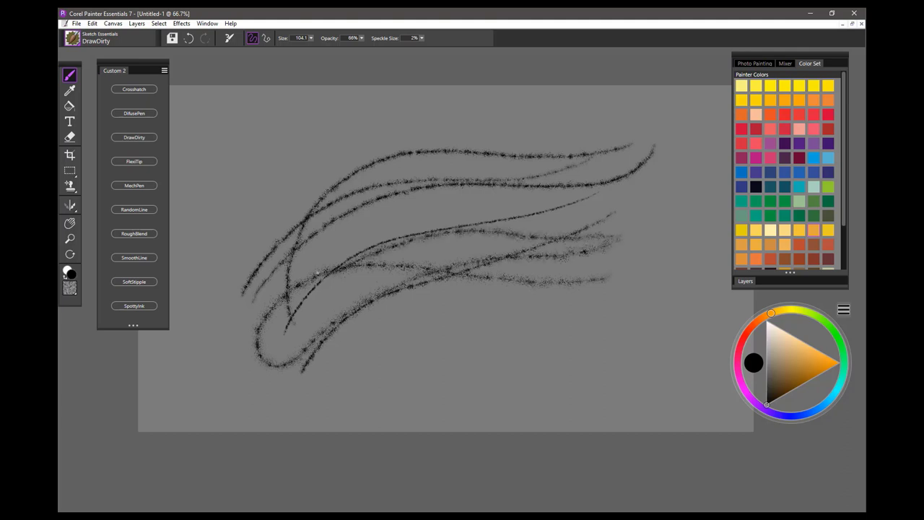
{"action": "mouse_move", "coordinate": [295, 167]}
{"action": "left_mouse_down"}
{"action": "mouse_move", "coordinate": [258, 324]}
{"action": "mouse_move", "coordinate": [312, 368]}
{"action": "mouse_move", "coordinate": [412, 316]}
{"action": "mouse_move", "coordinate": [616, 238]}
{"action": "mouse_move", "coordinate": [452, 200]}
{"action": "mouse_move", "coordinate": [312, 228]}
{"action": "mouse_move", "coordinate": [475, 126]}
{"action": "mouse_move", "coordinate": [642, 156]}
{"action": "left_mouse_up"}
{"action": "mouse_move", "coordinate": [520, 160]}
{"action": "left_mouse_down"}
{"action": "mouse_move", "coordinate": [401, 162]}
{"action": "mouse_move", "coordinate": [239, 314]}
{"action": "mouse_move", "coordinate": [370, 365]}
{"action": "mouse_move", "coordinate": [602, 280]}
{"action": "mouse_move", "coordinate": [589, 294]}
{"action": "mouse_move", "coordinate": [396, 387]}
{"action": "mouse_move", "coordinate": [628, 282]}
{"action": "mouse_move", "coordinate": [366, 301]}
{"action": "left_mouse_up"}
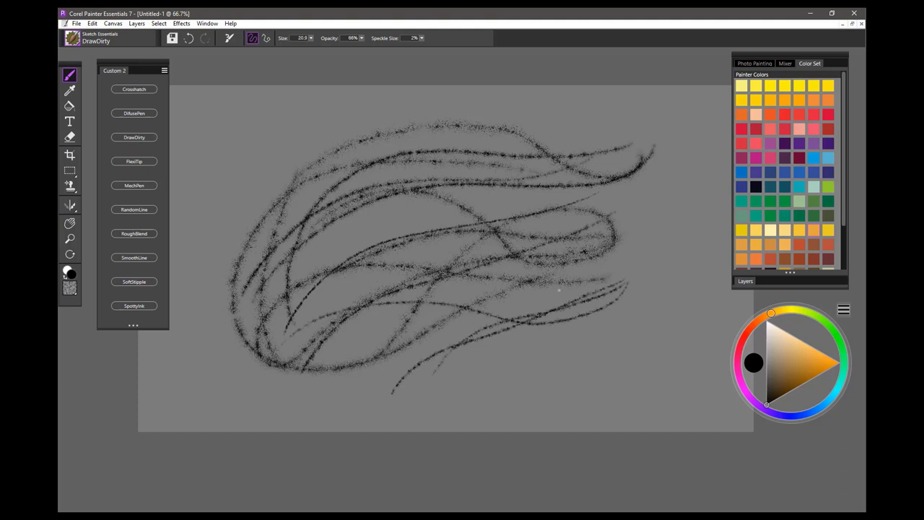
Paint long, thin DrawDirty curves at size 20.9 through the drawing's lower, middle and upper parts and along its left edge
{"action": "left_click_drag", "start_coordinate": [578, 280], "coordinate": [273, 365]}
{"action": "left_click_drag", "start_coordinate": [381, 303], "coordinate": [644, 263]}
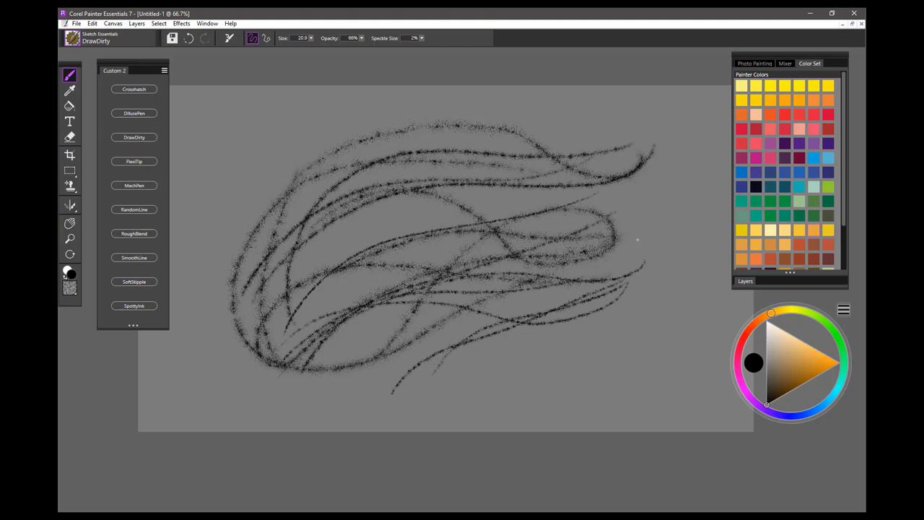
{"action": "mouse_move", "coordinate": [647, 230]}
{"action": "left_mouse_down"}
{"action": "mouse_move", "coordinate": [416, 244]}
{"action": "mouse_move", "coordinate": [255, 323]}
{"action": "left_mouse_up"}
{"action": "left_click_drag", "start_coordinate": [292, 267], "coordinate": [624, 183]}
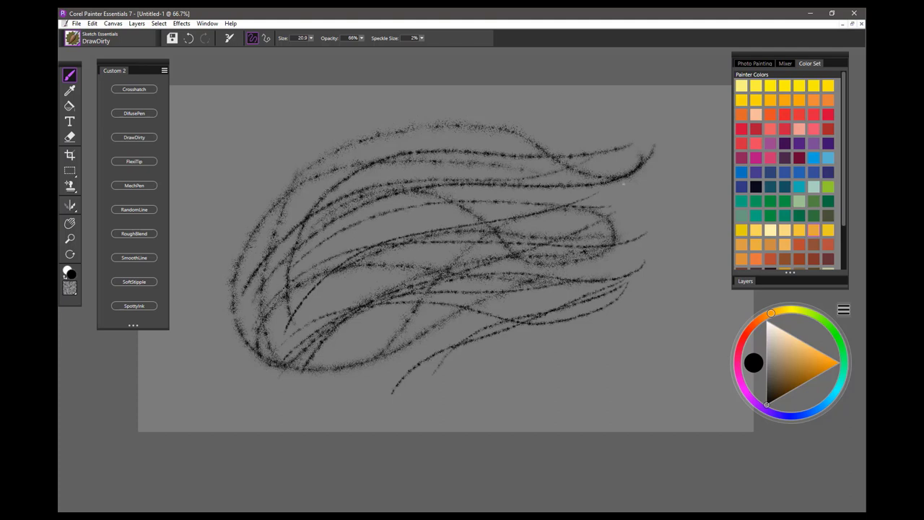
{"action": "mouse_move", "coordinate": [610, 138]}
{"action": "left_mouse_down"}
{"action": "mouse_move", "coordinate": [361, 180]}
{"action": "mouse_move", "coordinate": [265, 296]}
{"action": "left_mouse_up"}
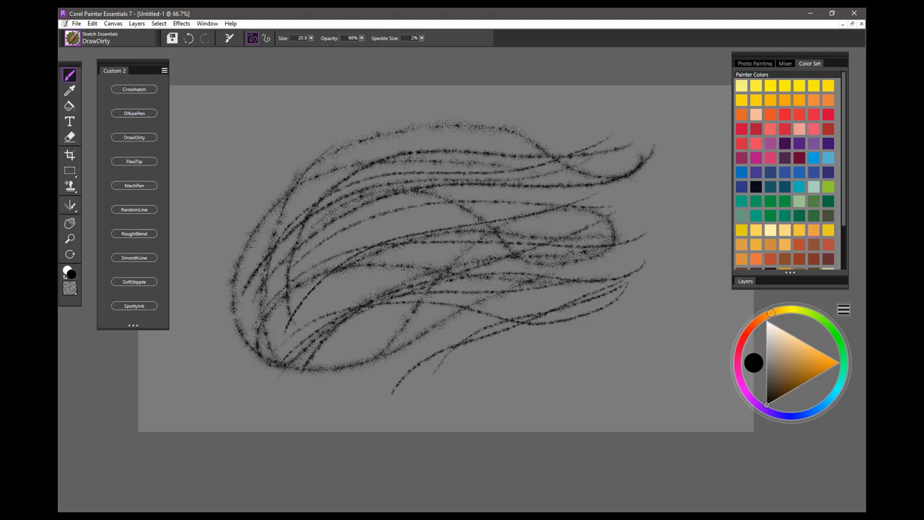
{"action": "left_click_drag", "start_coordinate": [284, 202], "coordinate": [272, 345]}
Add short steep DrawDirty strokes at the drawing's right edge and two long curves sweeping back towards the left
{"action": "left_click_drag", "start_coordinate": [643, 193], "coordinate": [584, 318]}
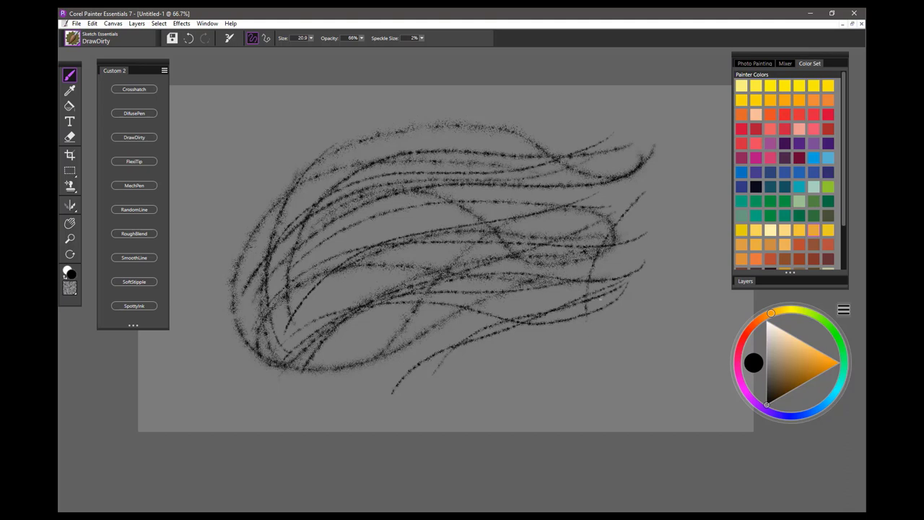
{"action": "left_click_drag", "start_coordinate": [641, 215], "coordinate": [590, 293]}
{"action": "left_click_drag", "start_coordinate": [639, 217], "coordinate": [591, 340]}
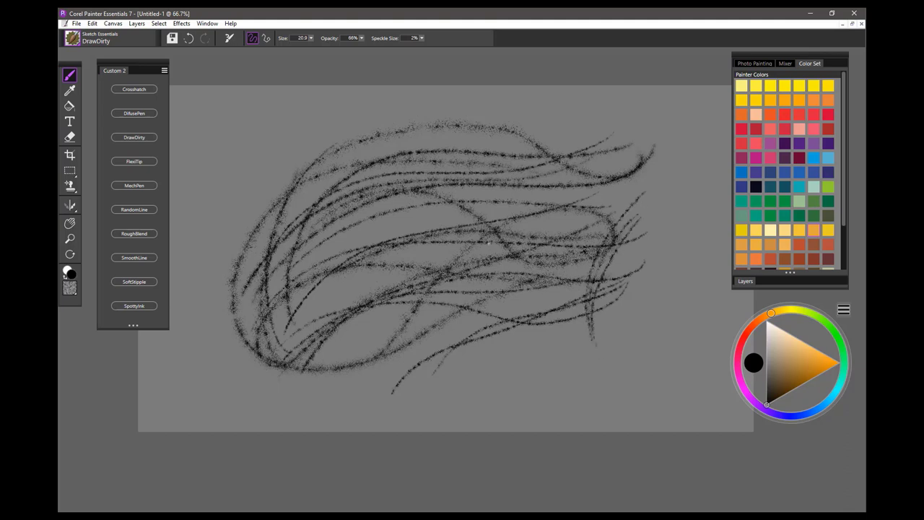
{"action": "left_click_drag", "start_coordinate": [642, 220], "coordinate": [338, 217]}
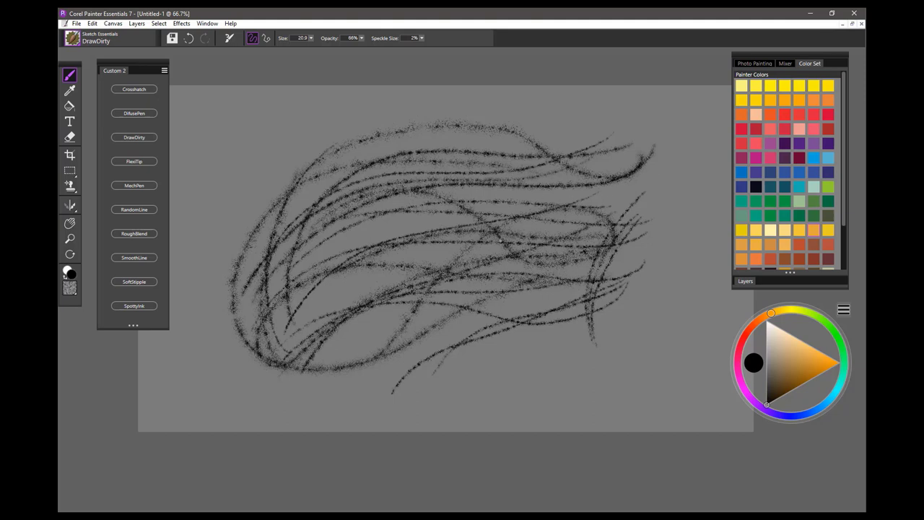
{"action": "mouse_move", "coordinate": [668, 251]}
{"action": "left_mouse_down"}
{"action": "mouse_move", "coordinate": [517, 300]}
{"action": "mouse_move", "coordinate": [319, 341]}
{"action": "left_mouse_up"}
Add slanted DrawDirty lines rising from the drawing's lower left and clear the whole canvas
{"action": "left_click_drag", "start_coordinate": [342, 391], "coordinate": [410, 270]}
{"action": "mouse_move", "coordinate": [356, 375]}
{"action": "left_mouse_down"}
{"action": "mouse_move", "coordinate": [389, 306]}
{"action": "mouse_move", "coordinate": [555, 211]}
{"action": "left_mouse_up"}
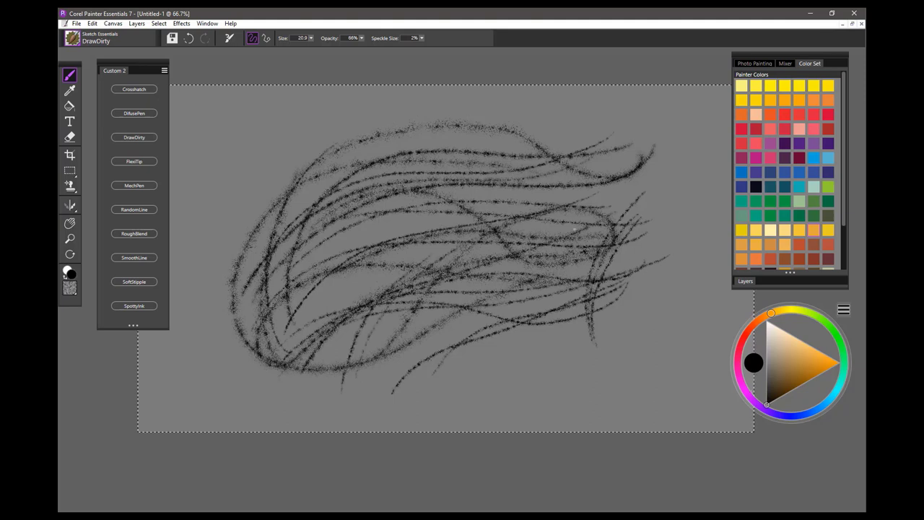
{"action": "key", "text": "Delete"}
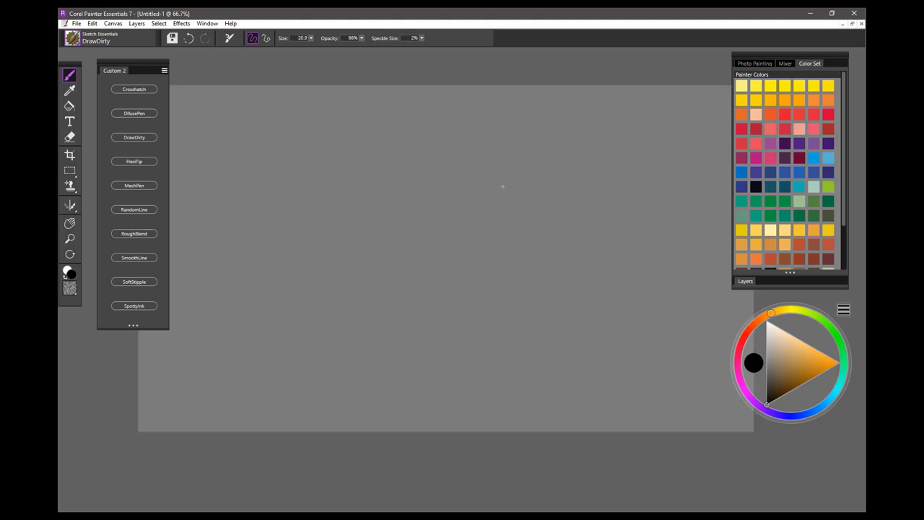
Choose the FlexiTip brush and draw long, flowing black lines and loops across the canvas
{"action": "left_click", "coordinate": [135, 160]}
{"action": "mouse_move", "coordinate": [231, 317]}
{"action": "left_mouse_down"}
{"action": "mouse_move", "coordinate": [278, 241]}
{"action": "mouse_move", "coordinate": [424, 165]}
{"action": "mouse_move", "coordinate": [364, 226]}
{"action": "mouse_move", "coordinate": [425, 283]}
{"action": "mouse_move", "coordinate": [413, 201]}
{"action": "left_mouse_up"}
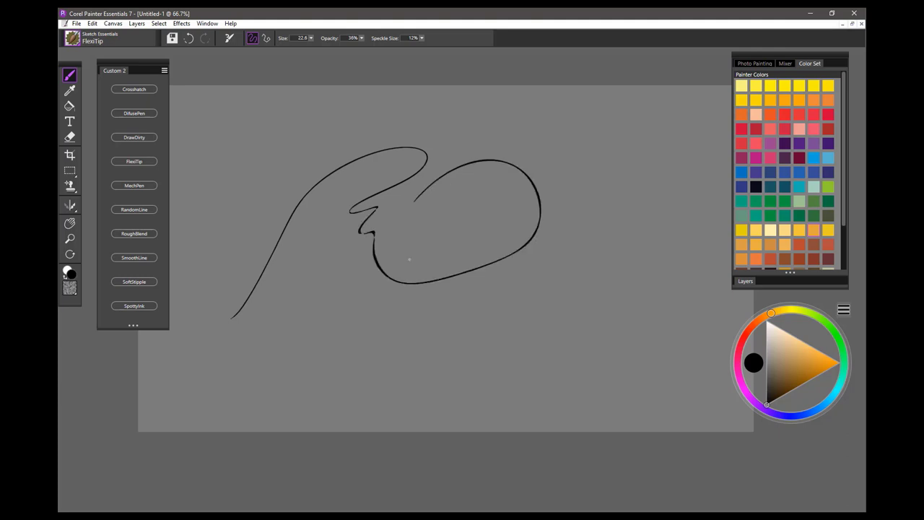
{"action": "mouse_move", "coordinate": [330, 336]}
{"action": "left_mouse_down"}
{"action": "mouse_move", "coordinate": [509, 239]}
{"action": "mouse_move", "coordinate": [498, 318]}
{"action": "mouse_move", "coordinate": [609, 256]}
{"action": "mouse_move", "coordinate": [505, 227]}
{"action": "left_mouse_up"}
{"action": "mouse_move", "coordinate": [301, 315]}
{"action": "left_mouse_down"}
{"action": "mouse_move", "coordinate": [486, 259]}
{"action": "mouse_move", "coordinate": [557, 368]}
{"action": "mouse_move", "coordinate": [506, 209]}
{"action": "left_mouse_up"}
{"action": "mouse_move", "coordinate": [278, 291]}
{"action": "left_mouse_down"}
{"action": "mouse_move", "coordinate": [307, 238]}
{"action": "mouse_move", "coordinate": [507, 171]}
{"action": "mouse_move", "coordinate": [643, 221]}
{"action": "mouse_move", "coordinate": [522, 156]}
{"action": "left_mouse_up"}
{"action": "left_click_drag", "start_coordinate": [459, 160], "coordinate": [294, 188]}
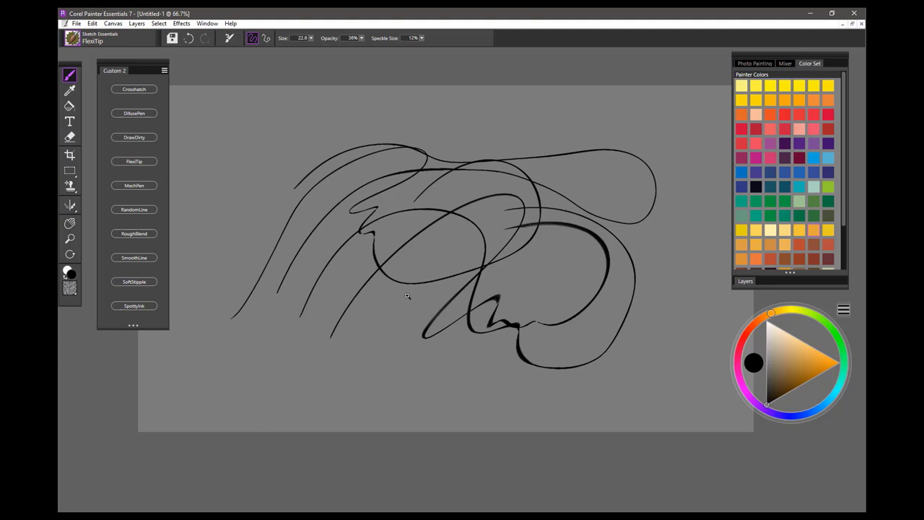
Set the FlexiTip brush size to 27.2 and draw a long looping black line through the drawing's lower middle
{"action": "scroll", "coordinate": [407, 296], "scroll_direction": "up", "scroll_amount": 1}
{"action": "scroll", "coordinate": [407, 296], "scroll_direction": "down", "scroll_amount": 2}
{"action": "scroll", "coordinate": [410, 297], "scroll_direction": "up", "scroll_amount": 1}
{"action": "scroll", "coordinate": [409, 294], "scroll_direction": "down", "scroll_amount": 1}
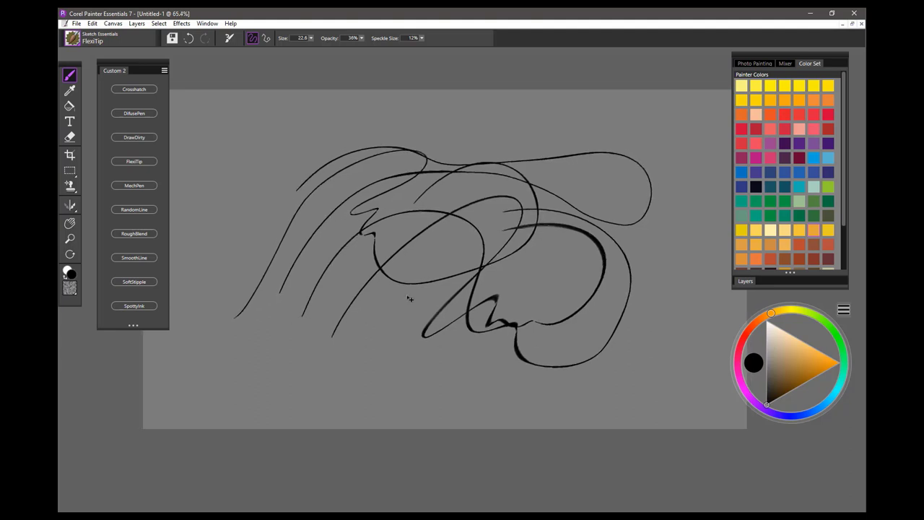
{"action": "left_click_drag", "start_coordinate": [409, 298], "coordinate": [418, 298]}
{"action": "mouse_move", "coordinate": [327, 362]}
{"action": "left_mouse_down"}
{"action": "mouse_move", "coordinate": [403, 289]}
{"action": "mouse_move", "coordinate": [544, 214]}
{"action": "mouse_move", "coordinate": [548, 279]}
{"action": "mouse_move", "coordinate": [457, 276]}
{"action": "mouse_move", "coordinate": [465, 274]}
{"action": "mouse_move", "coordinate": [451, 364]}
{"action": "mouse_move", "coordinate": [553, 283]}
{"action": "left_mouse_up"}
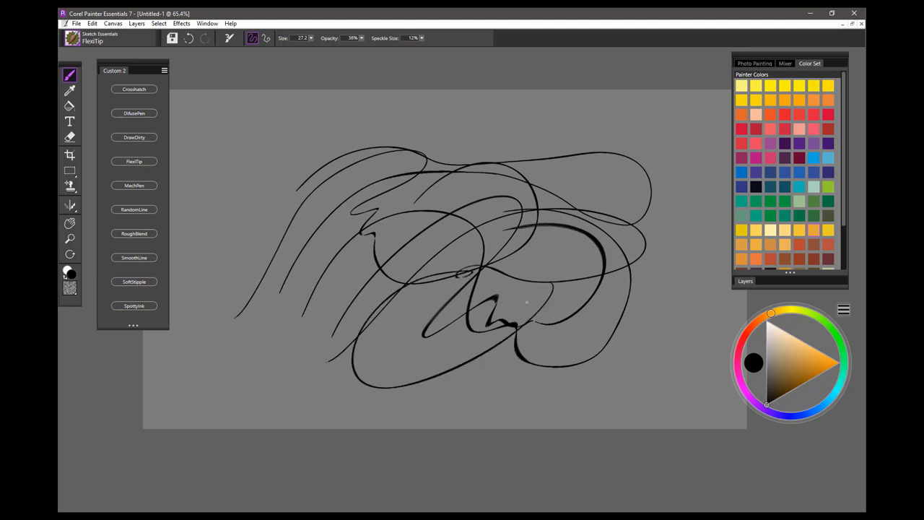
Enlarge the FlexiTip brush and add looping black scribbles over the drawing's centre and lower left
{"action": "left_click_drag", "start_coordinate": [338, 287], "coordinate": [364, 286]}
{"action": "mouse_move", "coordinate": [391, 249]}
{"action": "left_mouse_down"}
{"action": "mouse_move", "coordinate": [433, 216]}
{"action": "mouse_move", "coordinate": [325, 355]}
{"action": "mouse_move", "coordinate": [324, 296]}
{"action": "mouse_move", "coordinate": [538, 191]}
{"action": "mouse_move", "coordinate": [393, 267]}
{"action": "mouse_move", "coordinate": [466, 242]}
{"action": "mouse_move", "coordinate": [556, 290]}
{"action": "left_mouse_up"}
{"action": "mouse_move", "coordinate": [392, 341]}
{"action": "left_mouse_down"}
{"action": "mouse_move", "coordinate": [533, 314]}
{"action": "mouse_move", "coordinate": [435, 327]}
{"action": "left_mouse_up"}
{"action": "mouse_move", "coordinate": [292, 363]}
{"action": "left_mouse_down"}
{"action": "mouse_move", "coordinate": [370, 297]}
{"action": "mouse_move", "coordinate": [430, 319]}
{"action": "mouse_move", "coordinate": [532, 292]}
{"action": "mouse_move", "coordinate": [514, 305]}
{"action": "left_mouse_up"}
Hatch short crossing black FlexiTip strokes over the loops at the drawing's right side
{"action": "mouse_move", "coordinate": [581, 268]}
{"action": "left_mouse_down"}
{"action": "mouse_move", "coordinate": [657, 225]}
{"action": "mouse_move", "coordinate": [577, 276]}
{"action": "left_mouse_up"}
{"action": "left_click_drag", "start_coordinate": [649, 235], "coordinate": [581, 286]}
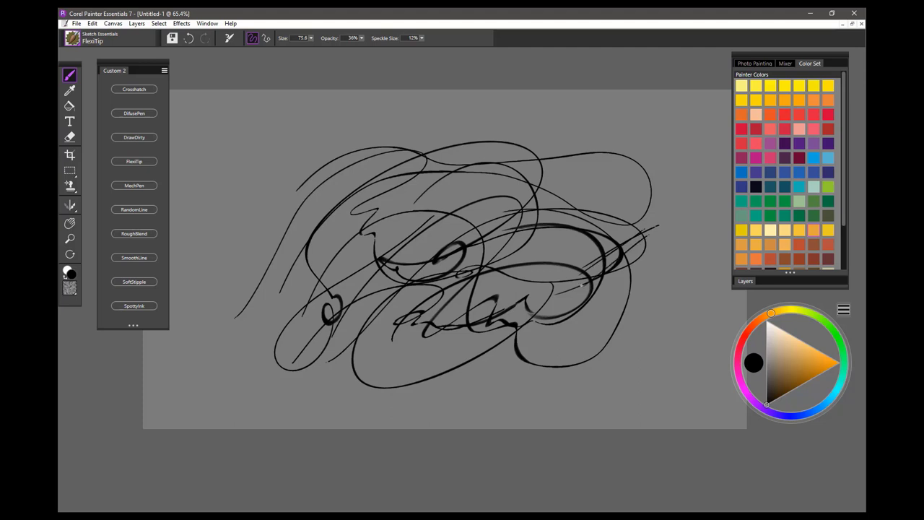
{"action": "mouse_move", "coordinate": [590, 237]}
{"action": "left_mouse_down"}
{"action": "mouse_move", "coordinate": [592, 278]}
{"action": "mouse_move", "coordinate": [618, 295]}
{"action": "left_mouse_up"}
{"action": "left_click_drag", "start_coordinate": [613, 222], "coordinate": [642, 268]}
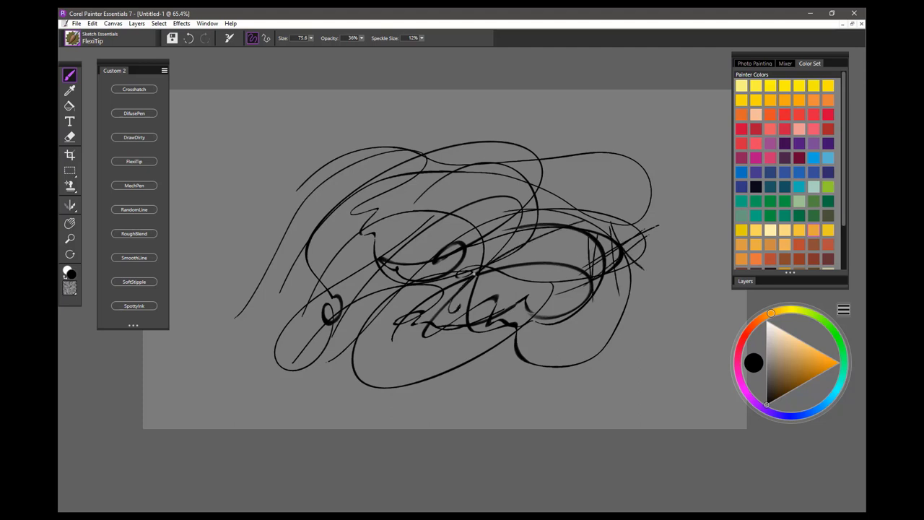
Paint long pale cream FlexiTip curves over the black lines and clear the whole canvas
{"action": "left_click", "coordinate": [771, 332]}
{"action": "mouse_move", "coordinate": [650, 268]}
{"action": "left_mouse_down"}
{"action": "mouse_move", "coordinate": [448, 335]}
{"action": "mouse_move", "coordinate": [483, 235]}
{"action": "mouse_move", "coordinate": [595, 223]}
{"action": "mouse_move", "coordinate": [377, 206]}
{"action": "mouse_move", "coordinate": [287, 274]}
{"action": "left_mouse_up"}
{"action": "mouse_move", "coordinate": [306, 306]}
{"action": "left_mouse_down"}
{"action": "mouse_move", "coordinate": [493, 160]}
{"action": "mouse_move", "coordinate": [549, 247]}
{"action": "mouse_move", "coordinate": [339, 311]}
{"action": "left_mouse_up"}
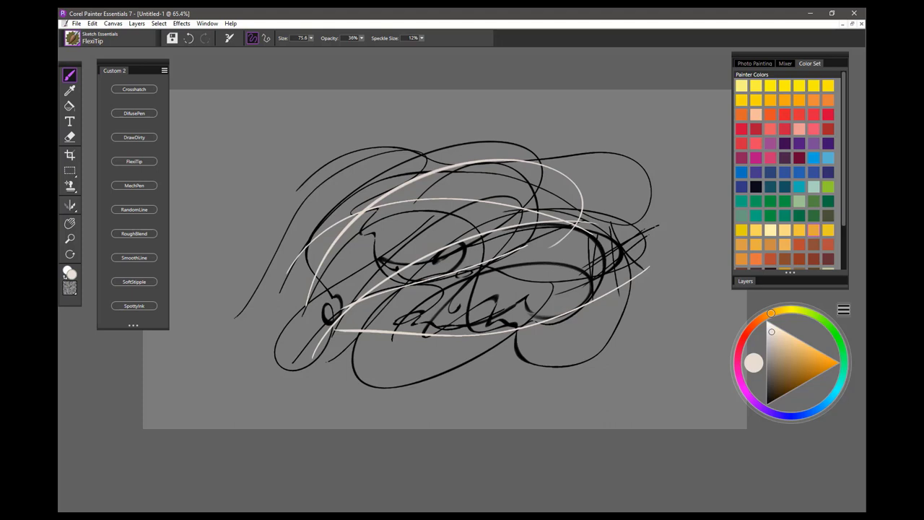
{"action": "left_click_drag", "start_coordinate": [318, 343], "coordinate": [515, 302]}
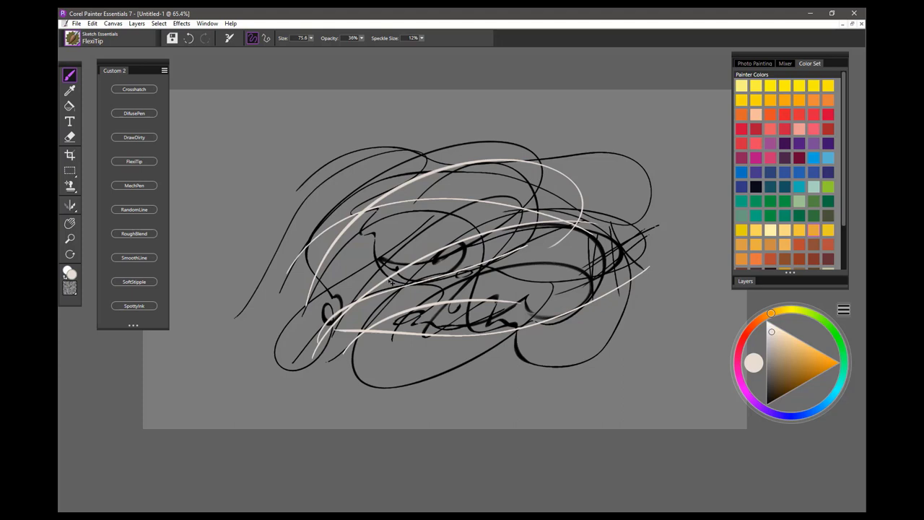
{"action": "key", "text": "ctrl+a"}
{"action": "key", "text": "BackSpace"}
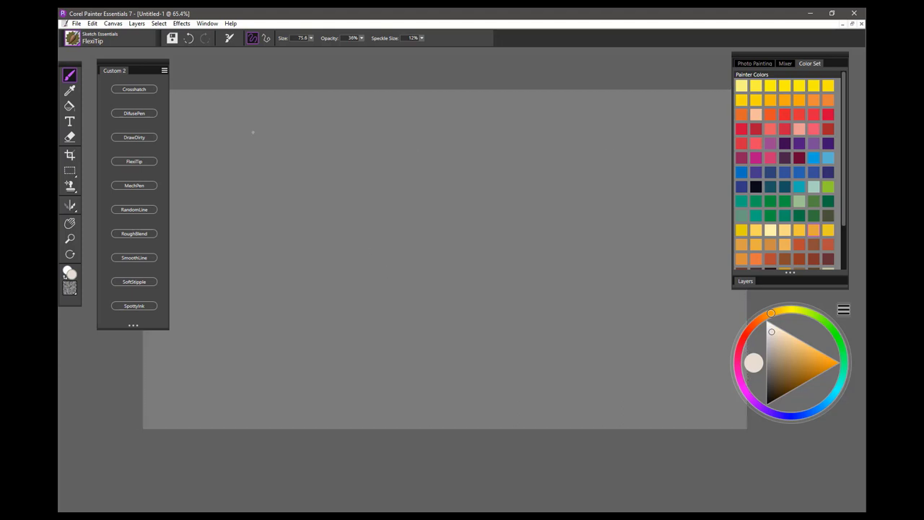
Choose the MechPen brush in black and draw large looping lines across the middle of the canvas
{"action": "left_click", "coordinate": [152, 185]}
{"action": "left_click", "coordinate": [767, 403]}
{"action": "mouse_move", "coordinate": [268, 355]}
{"action": "left_mouse_down"}
{"action": "mouse_move", "coordinate": [432, 170]}
{"action": "mouse_move", "coordinate": [520, 200]}
{"action": "mouse_move", "coordinate": [403, 224]}
{"action": "left_mouse_up"}
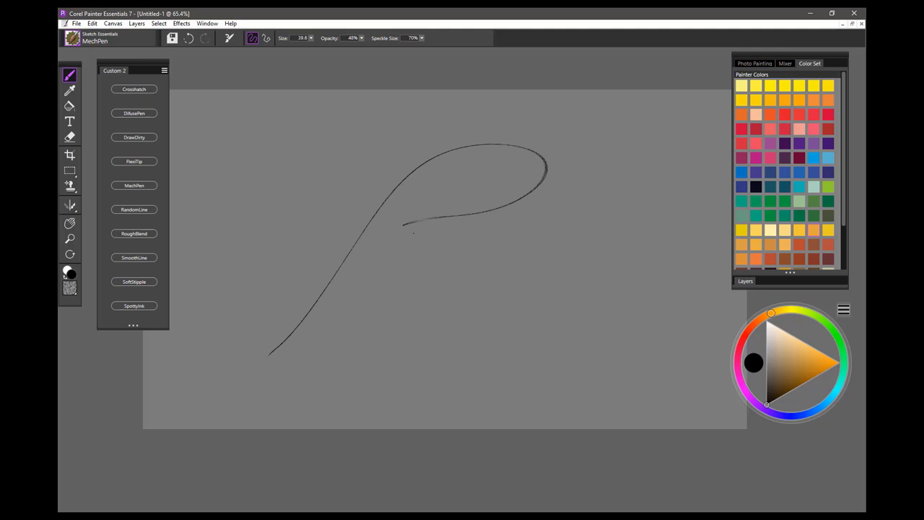
{"action": "mouse_move", "coordinate": [392, 267]}
{"action": "left_mouse_down"}
{"action": "mouse_move", "coordinate": [388, 330]}
{"action": "mouse_move", "coordinate": [484, 315]}
{"action": "mouse_move", "coordinate": [500, 228]}
{"action": "mouse_move", "coordinate": [437, 315]}
{"action": "mouse_move", "coordinate": [477, 283]}
{"action": "left_mouse_up"}
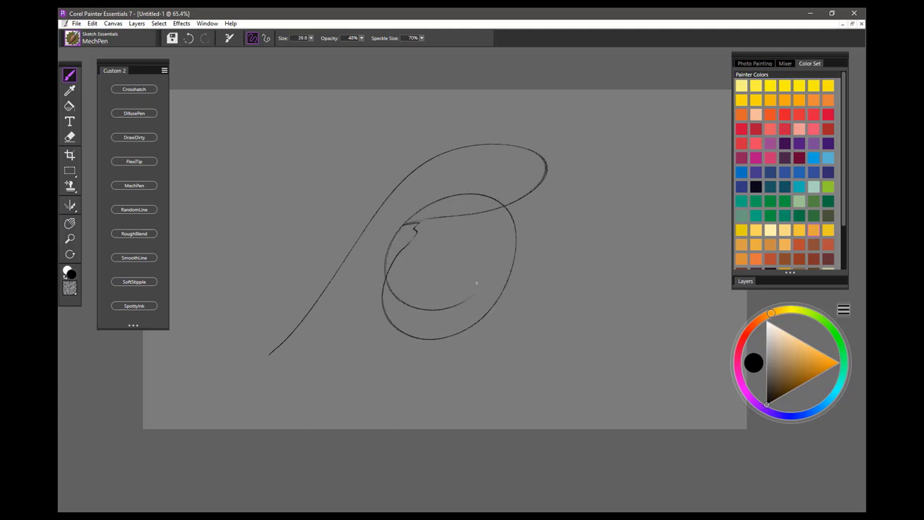
{"action": "mouse_move", "coordinate": [223, 340]}
{"action": "left_mouse_down"}
{"action": "mouse_move", "coordinate": [295, 299]}
{"action": "mouse_move", "coordinate": [354, 208]}
{"action": "mouse_move", "coordinate": [489, 150]}
{"action": "mouse_move", "coordinate": [503, 253]}
{"action": "mouse_move", "coordinate": [428, 262]}
{"action": "mouse_move", "coordinate": [400, 176]}
{"action": "mouse_move", "coordinate": [544, 261]}
{"action": "mouse_move", "coordinate": [524, 275]}
{"action": "mouse_move", "coordinate": [352, 308]}
{"action": "mouse_move", "coordinate": [281, 364]}
{"action": "mouse_move", "coordinate": [369, 405]}
{"action": "mouse_move", "coordinate": [435, 347]}
{"action": "mouse_move", "coordinate": [523, 209]}
{"action": "mouse_move", "coordinate": [598, 234]}
{"action": "mouse_move", "coordinate": [487, 280]}
{"action": "mouse_move", "coordinate": [421, 247]}
{"action": "left_mouse_up"}
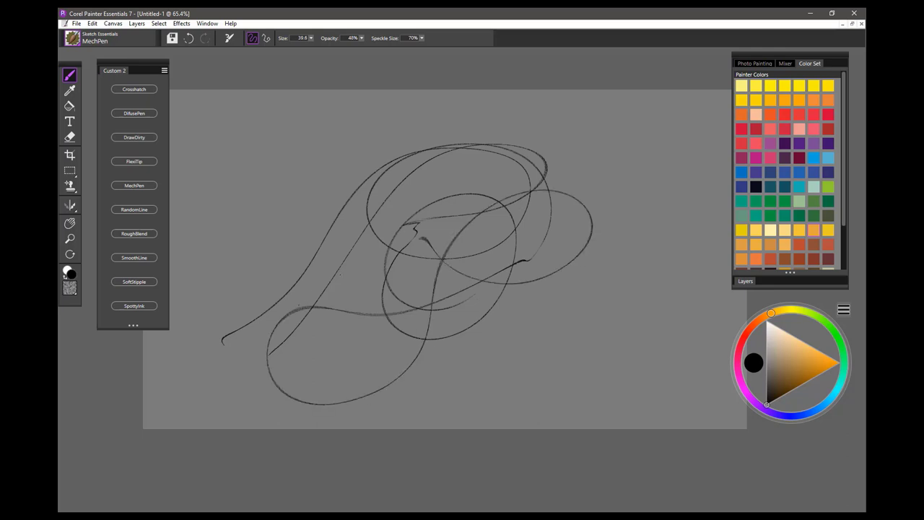
Add sweeping MechPen curves of varying darkness from the drawing's lower left to its upper right
{"action": "left_click_drag", "start_coordinate": [299, 307], "coordinate": [609, 188]}
{"action": "mouse_move", "coordinate": [567, 214]}
{"action": "left_mouse_down"}
{"action": "mouse_move", "coordinate": [530, 215]}
{"action": "mouse_move", "coordinate": [359, 300]}
{"action": "left_mouse_up"}
{"action": "mouse_move", "coordinate": [350, 316]}
{"action": "left_mouse_down"}
{"action": "mouse_move", "coordinate": [359, 294]}
{"action": "mouse_move", "coordinate": [641, 156]}
{"action": "left_mouse_up"}
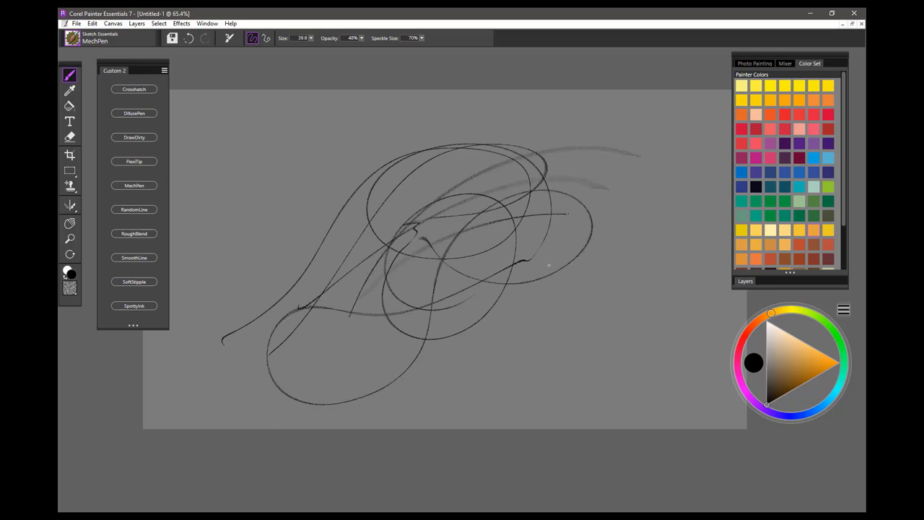
{"action": "mouse_move", "coordinate": [426, 286]}
{"action": "left_mouse_down"}
{"action": "mouse_move", "coordinate": [497, 216]}
{"action": "mouse_move", "coordinate": [652, 187]}
{"action": "left_mouse_up"}
{"action": "mouse_move", "coordinate": [527, 185]}
{"action": "left_mouse_down"}
{"action": "mouse_move", "coordinate": [600, 162]}
{"action": "mouse_move", "coordinate": [679, 182]}
{"action": "left_mouse_up"}
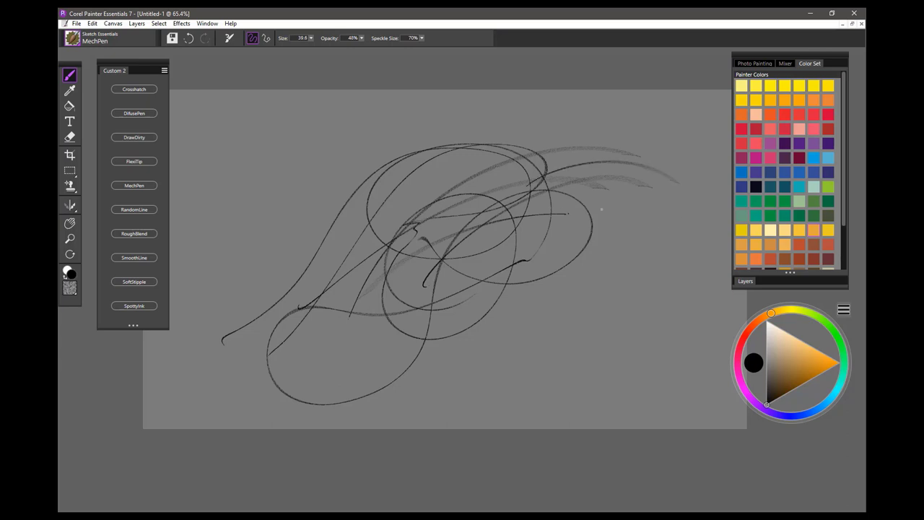
{"action": "mouse_move", "coordinate": [533, 221]}
{"action": "left_mouse_down"}
{"action": "mouse_move", "coordinate": [618, 204]}
{"action": "mouse_move", "coordinate": [680, 237]}
{"action": "mouse_move", "coordinate": [367, 235]}
{"action": "left_mouse_up"}
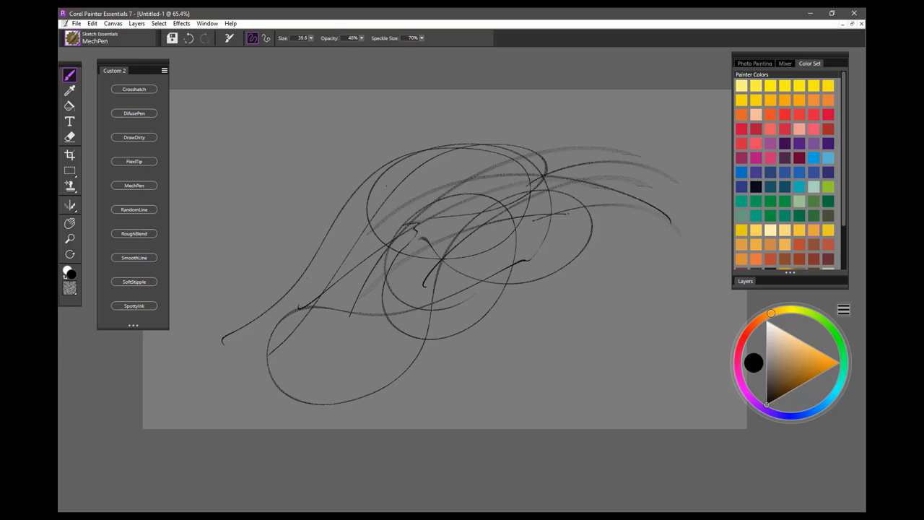
Draw more MechPen arcs and round loops through the drawing's centre, lower right and top
{"action": "left_click_drag", "start_coordinate": [306, 278], "coordinate": [540, 159]}
{"action": "mouse_move", "coordinate": [354, 238]}
{"action": "left_mouse_down"}
{"action": "mouse_move", "coordinate": [348, 252]}
{"action": "mouse_move", "coordinate": [375, 273]}
{"action": "left_mouse_up"}
{"action": "mouse_move", "coordinate": [401, 242]}
{"action": "left_mouse_down"}
{"action": "mouse_move", "coordinate": [436, 270]}
{"action": "mouse_move", "coordinate": [441, 299]}
{"action": "mouse_move", "coordinate": [554, 270]}
{"action": "mouse_move", "coordinate": [548, 316]}
{"action": "mouse_move", "coordinate": [462, 278]}
{"action": "left_mouse_up"}
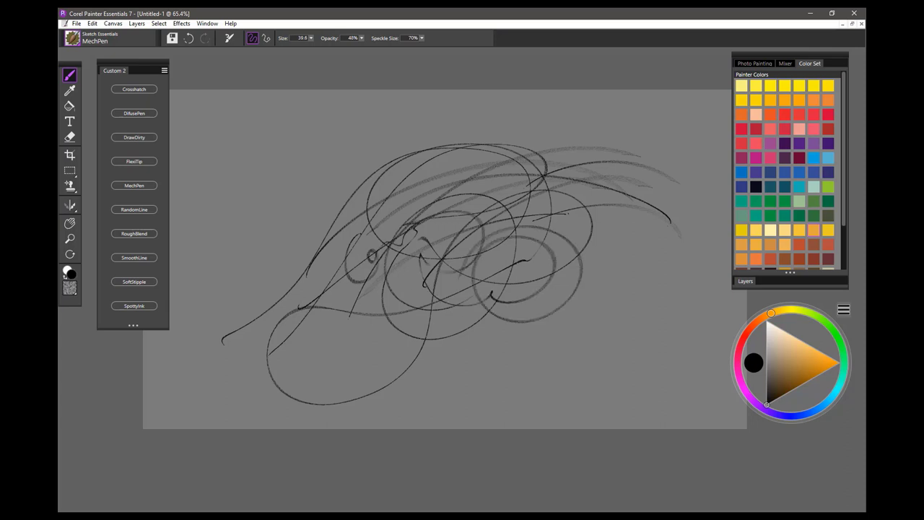
{"action": "mouse_move", "coordinate": [397, 340]}
{"action": "left_mouse_down"}
{"action": "mouse_move", "coordinate": [555, 331]}
{"action": "mouse_move", "coordinate": [581, 218]}
{"action": "mouse_move", "coordinate": [415, 254]}
{"action": "left_mouse_up"}
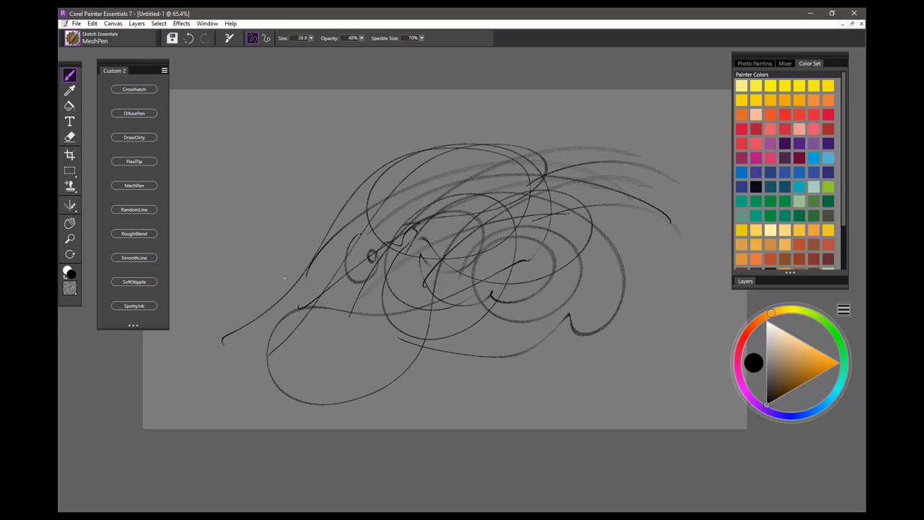
{"action": "mouse_move", "coordinate": [284, 276]}
{"action": "left_mouse_down"}
{"action": "mouse_move", "coordinate": [370, 127]}
{"action": "mouse_move", "coordinate": [531, 170]}
{"action": "left_mouse_up"}
Add a small MechPen arc and short hatched strokes at the drawing's upper left, and clear the whole canvas
{"action": "left_click_drag", "start_coordinate": [310, 209], "coordinate": [339, 216]}
{"action": "mouse_move", "coordinate": [341, 217]}
{"action": "left_mouse_down"}
{"action": "mouse_move", "coordinate": [325, 191]}
{"action": "mouse_move", "coordinate": [278, 217]}
{"action": "mouse_move", "coordinate": [252, 247]}
{"action": "left_mouse_up"}
{"action": "left_click_drag", "start_coordinate": [272, 193], "coordinate": [271, 251]}
{"action": "left_click_drag", "start_coordinate": [274, 191], "coordinate": [273, 243]}
{"action": "left_click_drag", "start_coordinate": [236, 256], "coordinate": [231, 275]}
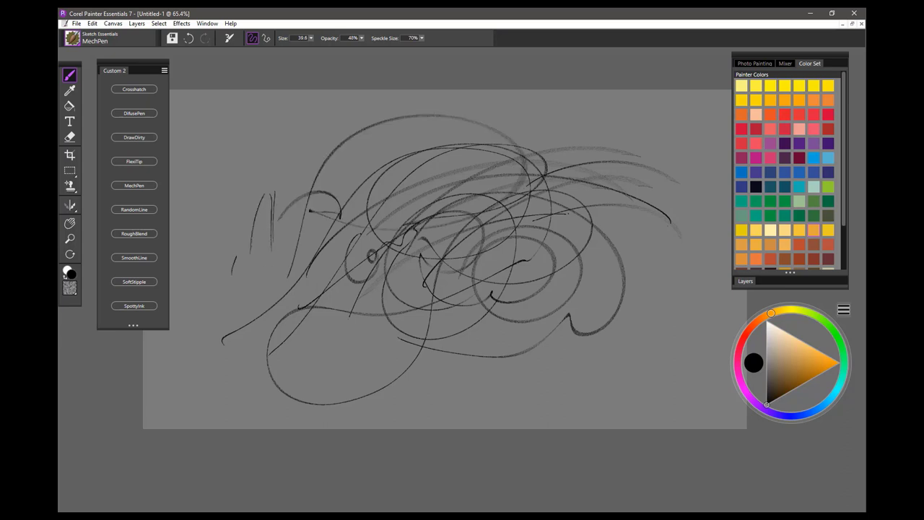
{"action": "left_click_drag", "start_coordinate": [273, 189], "coordinate": [238, 254]}
{"action": "mouse_move", "coordinate": [299, 157]}
{"action": "left_mouse_down"}
{"action": "mouse_move", "coordinate": [247, 220]}
{"action": "mouse_move", "coordinate": [319, 161]}
{"action": "left_mouse_up"}
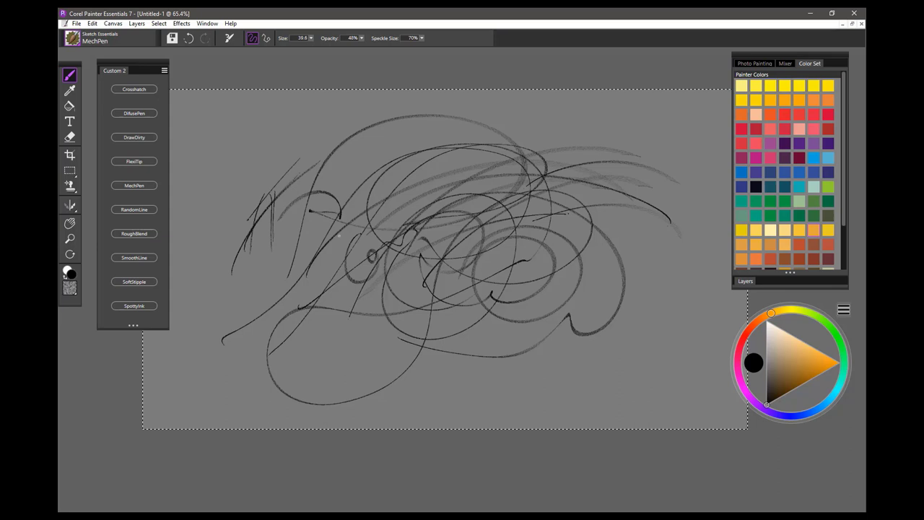
{"action": "key", "text": "Delete"}
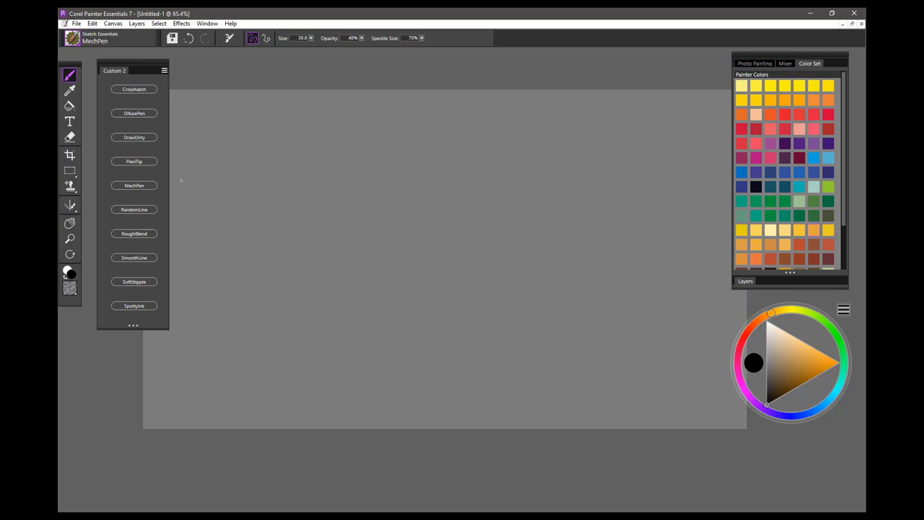
Choose the RandomLine brush and draw long diagonal lines, round loops and arcs in black across the middle of the canvas
{"action": "left_click", "coordinate": [148, 209]}
{"action": "mouse_move", "coordinate": [633, 167]}
{"action": "left_mouse_down"}
{"action": "mouse_move", "coordinate": [611, 175]}
{"action": "mouse_move", "coordinate": [422, 212]}
{"action": "mouse_move", "coordinate": [249, 266]}
{"action": "left_mouse_up"}
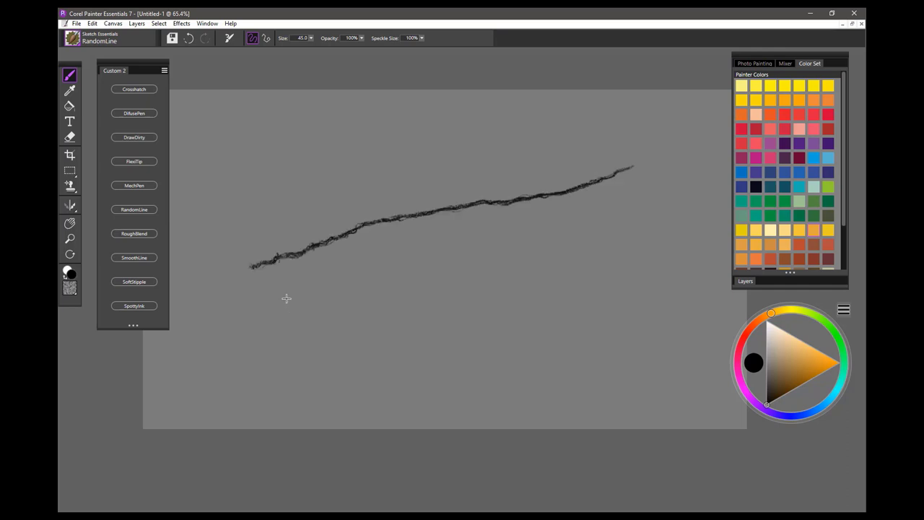
{"action": "mouse_move", "coordinate": [286, 298]}
{"action": "left_mouse_down"}
{"action": "mouse_move", "coordinate": [319, 277]}
{"action": "mouse_move", "coordinate": [434, 241]}
{"action": "mouse_move", "coordinate": [595, 208]}
{"action": "mouse_move", "coordinate": [675, 168]}
{"action": "mouse_move", "coordinate": [569, 223]}
{"action": "mouse_move", "coordinate": [549, 216]}
{"action": "mouse_move", "coordinate": [344, 303]}
{"action": "mouse_move", "coordinate": [362, 349]}
{"action": "mouse_move", "coordinate": [434, 340]}
{"action": "mouse_move", "coordinate": [445, 293]}
{"action": "mouse_move", "coordinate": [400, 276]}
{"action": "mouse_move", "coordinate": [353, 322]}
{"action": "mouse_move", "coordinate": [396, 335]}
{"action": "left_mouse_up"}
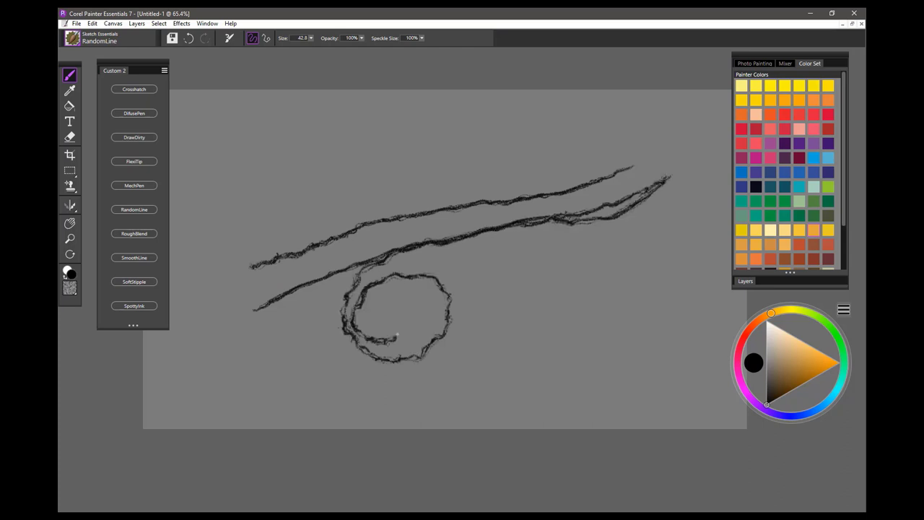
{"action": "mouse_move", "coordinate": [473, 289]}
{"action": "left_mouse_down"}
{"action": "mouse_move", "coordinate": [575, 258]}
{"action": "mouse_move", "coordinate": [612, 232]}
{"action": "mouse_move", "coordinate": [447, 267]}
{"action": "mouse_move", "coordinate": [431, 319]}
{"action": "mouse_move", "coordinate": [521, 329]}
{"action": "mouse_move", "coordinate": [537, 272]}
{"action": "mouse_move", "coordinate": [454, 284]}
{"action": "mouse_move", "coordinate": [491, 312]}
{"action": "left_mouse_up"}
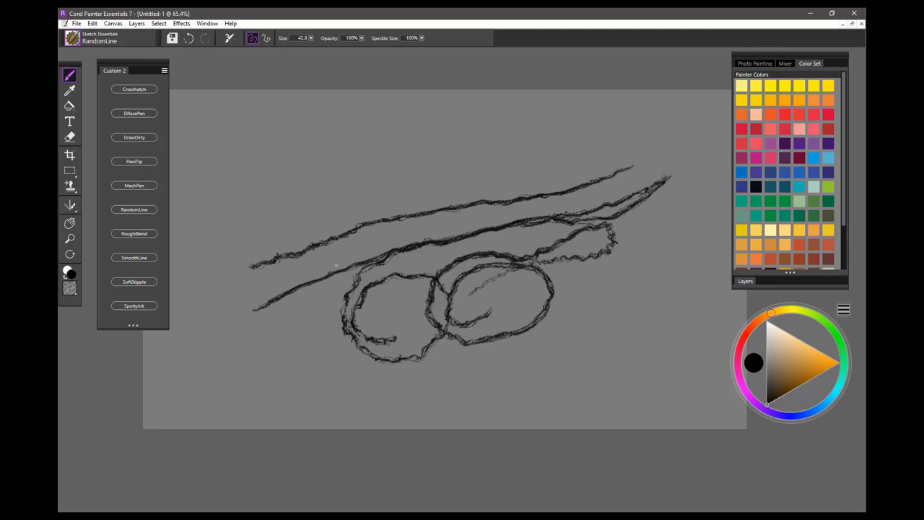
{"action": "mouse_move", "coordinate": [270, 327]}
{"action": "left_mouse_down"}
{"action": "mouse_move", "coordinate": [367, 172]}
{"action": "mouse_move", "coordinate": [420, 217]}
{"action": "mouse_move", "coordinate": [608, 196]}
{"action": "mouse_move", "coordinate": [432, 318]}
{"action": "left_mouse_up"}
{"action": "mouse_move", "coordinate": [376, 162]}
{"action": "left_mouse_down"}
{"action": "mouse_move", "coordinate": [277, 215]}
{"action": "mouse_move", "coordinate": [268, 329]}
{"action": "mouse_move", "coordinate": [403, 205]}
{"action": "left_mouse_up"}
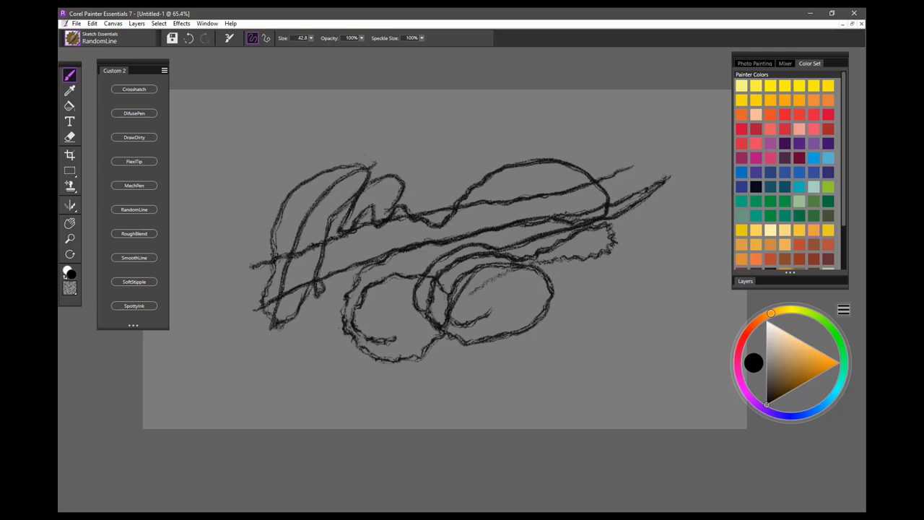
Hatch the drawing's lower left and the round loops with short RandomLine strokes, adding a small dark scribble beside the right loop
{"action": "mouse_move", "coordinate": [280, 293]}
{"action": "left_mouse_down"}
{"action": "mouse_move", "coordinate": [309, 289]}
{"action": "mouse_move", "coordinate": [350, 303]}
{"action": "mouse_move", "coordinate": [369, 276]}
{"action": "mouse_move", "coordinate": [390, 289]}
{"action": "mouse_move", "coordinate": [409, 277]}
{"action": "mouse_move", "coordinate": [426, 283]}
{"action": "mouse_move", "coordinate": [433, 320]}
{"action": "left_mouse_up"}
{"action": "mouse_move", "coordinate": [513, 267]}
{"action": "left_mouse_down"}
{"action": "mouse_move", "coordinate": [492, 306]}
{"action": "mouse_move", "coordinate": [528, 296]}
{"action": "mouse_move", "coordinate": [522, 287]}
{"action": "left_mouse_up"}
{"action": "left_click_drag", "start_coordinate": [313, 315], "coordinate": [331, 339]}
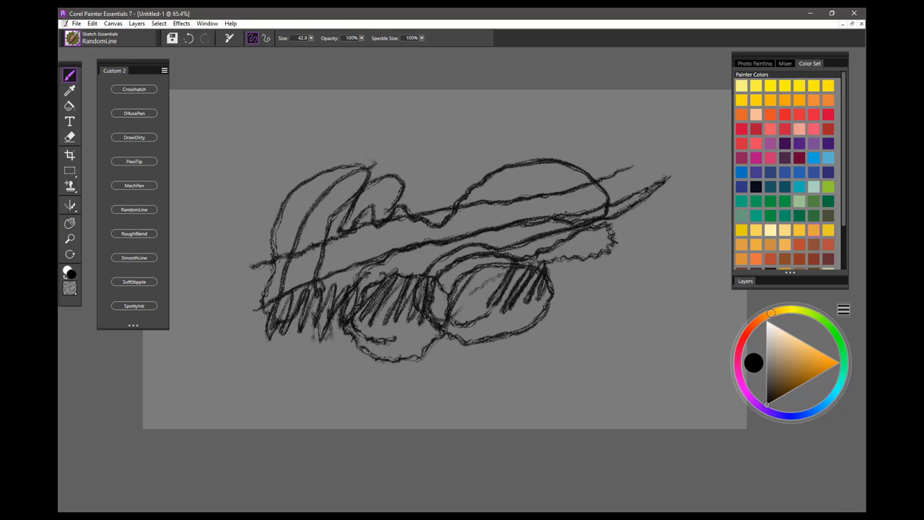
{"action": "mouse_move", "coordinate": [582, 268]}
{"action": "left_mouse_down"}
{"action": "mouse_move", "coordinate": [581, 282]}
{"action": "mouse_move", "coordinate": [564, 270]}
{"action": "mouse_move", "coordinate": [583, 290]}
{"action": "mouse_move", "coordinate": [498, 242]}
{"action": "left_mouse_up"}
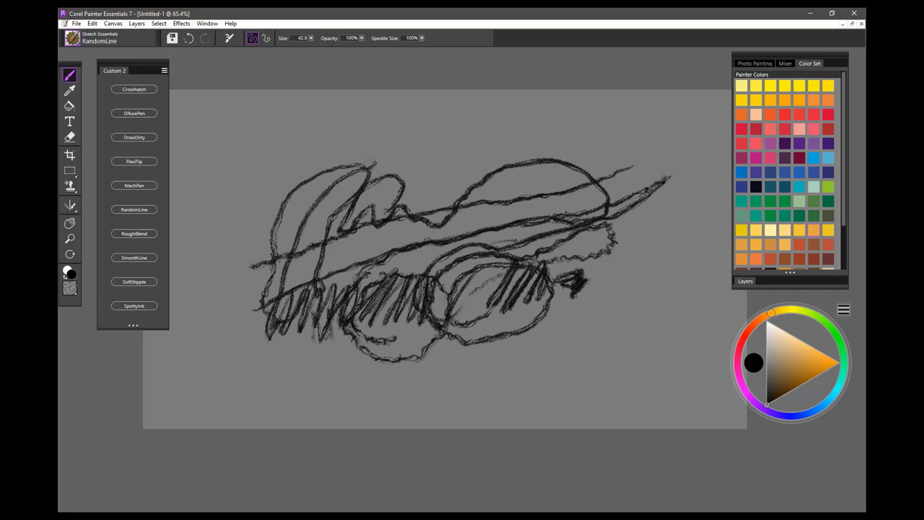
Draw more RandomLine curves through the drawing's centre and along its lower edge, and clear the whole canvas
{"action": "mouse_move", "coordinate": [599, 278]}
{"action": "left_mouse_down"}
{"action": "mouse_move", "coordinate": [495, 247]}
{"action": "mouse_move", "coordinate": [263, 300]}
{"action": "mouse_move", "coordinate": [501, 222]}
{"action": "mouse_move", "coordinate": [334, 294]}
{"action": "mouse_move", "coordinate": [509, 206]}
{"action": "left_mouse_up"}
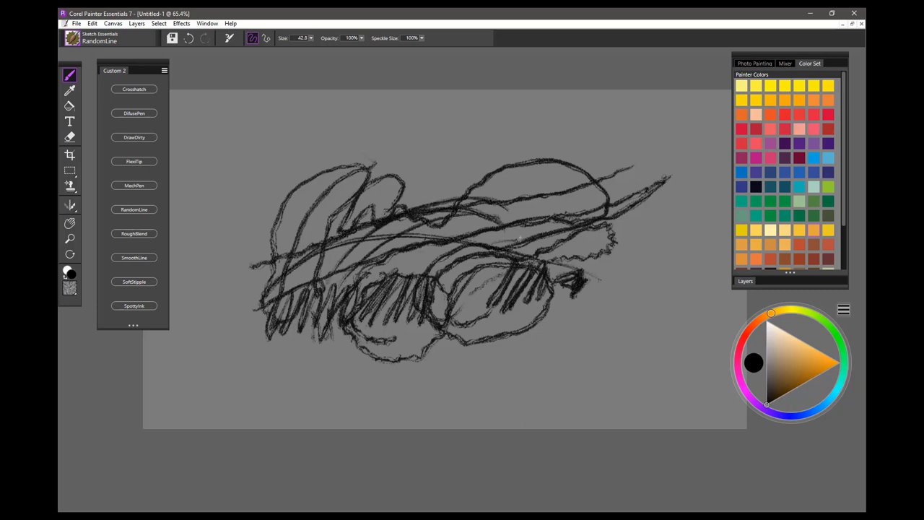
{"action": "mouse_move", "coordinate": [629, 246]}
{"action": "left_mouse_down", "text": "ctrl+alt"}
{"action": "mouse_move", "coordinate": [660, 226]}
{"action": "mouse_move", "coordinate": [603, 290]}
{"action": "mouse_move", "coordinate": [313, 348]}
{"action": "mouse_move", "coordinate": [478, 347]}
{"action": "mouse_move", "coordinate": [681, 268]}
{"action": "mouse_move", "coordinate": [536, 339]}
{"action": "mouse_move", "coordinate": [302, 387]}
{"action": "mouse_move", "coordinate": [247, 386]}
{"action": "mouse_move", "coordinate": [469, 380]}
{"action": "mouse_move", "coordinate": [603, 323]}
{"action": "left_mouse_up", "text": "ctrl+alt"}
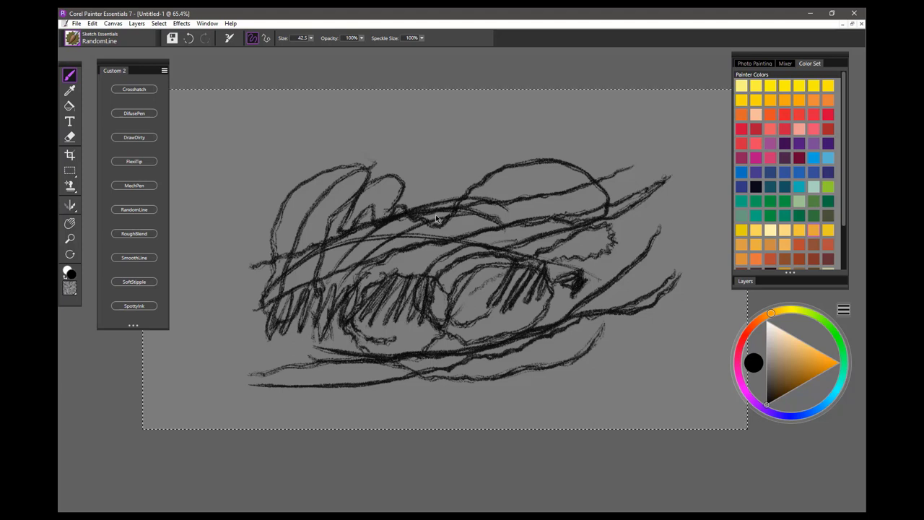
{"action": "key", "text": "ctrl+a"}
{"action": "key", "text": "Delete"}
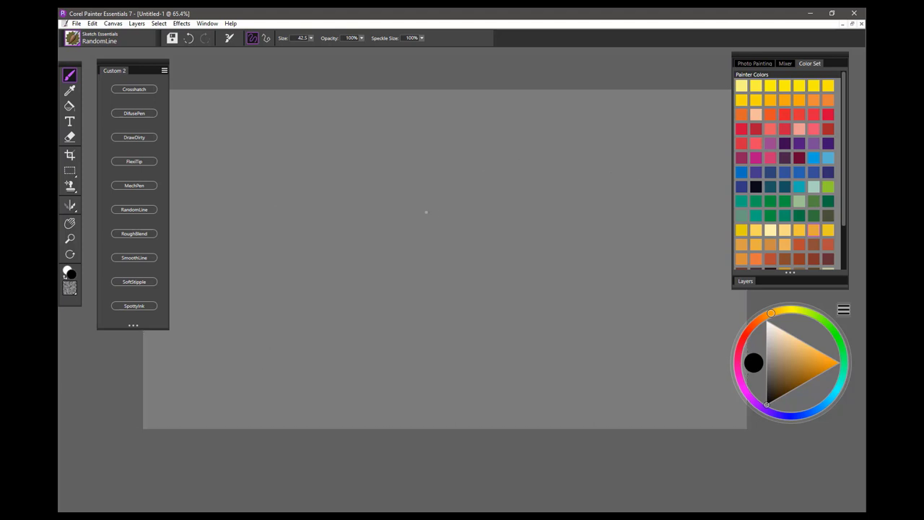
Choose the RoughBlend brush and spread a broad, soft dark arc across the middle of the canvas
{"action": "left_click", "coordinate": [155, 234]}
{"action": "mouse_move", "coordinate": [503, 190]}
{"action": "left_mouse_down"}
{"action": "mouse_move", "coordinate": [393, 238]}
{"action": "mouse_move", "coordinate": [412, 234]}
{"action": "mouse_move", "coordinate": [289, 306]}
{"action": "mouse_move", "coordinate": [469, 201]}
{"action": "left_mouse_up"}
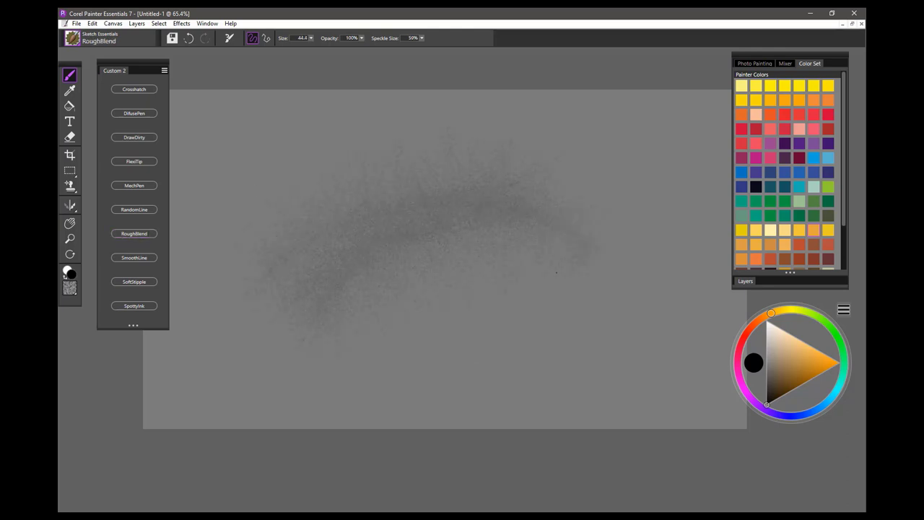
{"action": "left_click_drag", "start_coordinate": [556, 272], "coordinate": [343, 302]}
{"action": "left_click_drag", "start_coordinate": [573, 225], "coordinate": [621, 229]}
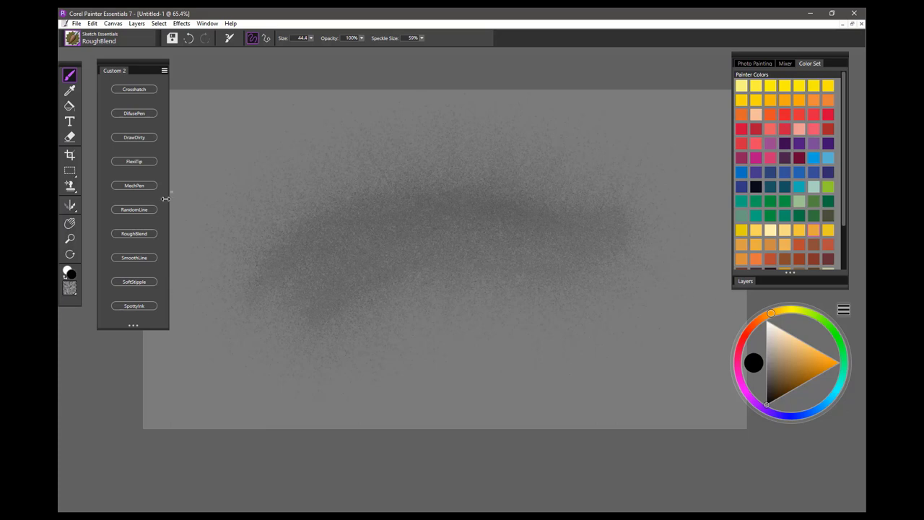
Draw a black RandomLine zigzag over the dark area and smudge it with the RoughBlend brush
{"action": "left_click", "coordinate": [135, 209]}
{"action": "mouse_move", "coordinate": [483, 177]}
{"action": "left_mouse_down"}
{"action": "mouse_move", "coordinate": [433, 270]}
{"action": "mouse_move", "coordinate": [577, 232]}
{"action": "mouse_move", "coordinate": [614, 265]}
{"action": "mouse_move", "coordinate": [469, 292]}
{"action": "left_mouse_up"}
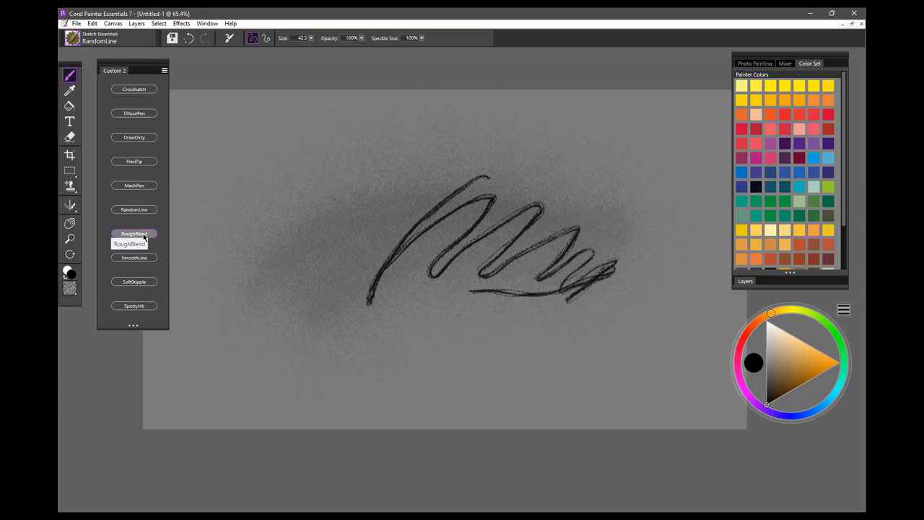
{"action": "left_click", "coordinate": [134, 233]}
{"action": "mouse_move", "coordinate": [614, 267]}
{"action": "left_mouse_down"}
{"action": "mouse_move", "coordinate": [588, 256]}
{"action": "mouse_move", "coordinate": [491, 275]}
{"action": "mouse_move", "coordinate": [394, 264]}
{"action": "mouse_move", "coordinate": [531, 217]}
{"action": "mouse_move", "coordinate": [426, 224]}
{"action": "mouse_move", "coordinate": [372, 288]}
{"action": "mouse_move", "coordinate": [599, 274]}
{"action": "mouse_move", "coordinate": [498, 289]}
{"action": "mouse_move", "coordinate": [462, 220]}
{"action": "mouse_move", "coordinate": [476, 191]}
{"action": "left_mouse_up"}
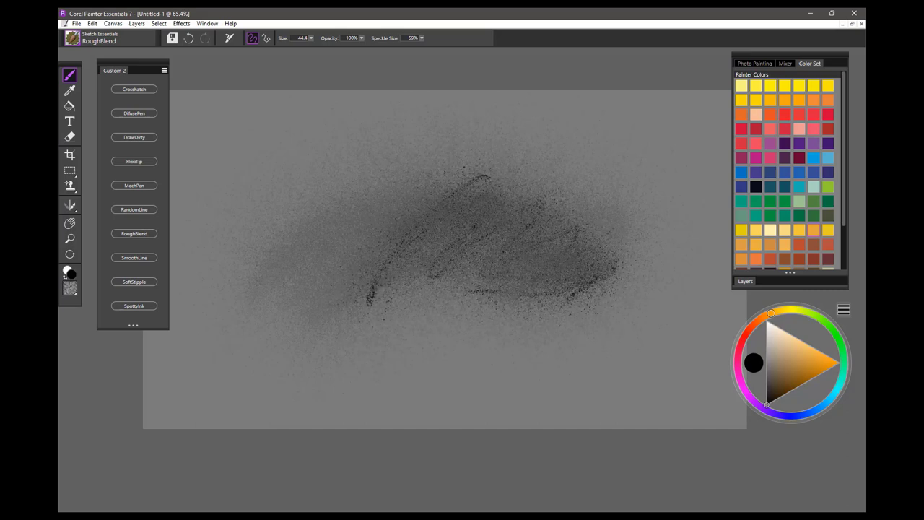
Draw a white RandomLine scribble over the blended area and a reddish-brown one beside it
{"action": "left_click", "coordinate": [140, 211]}
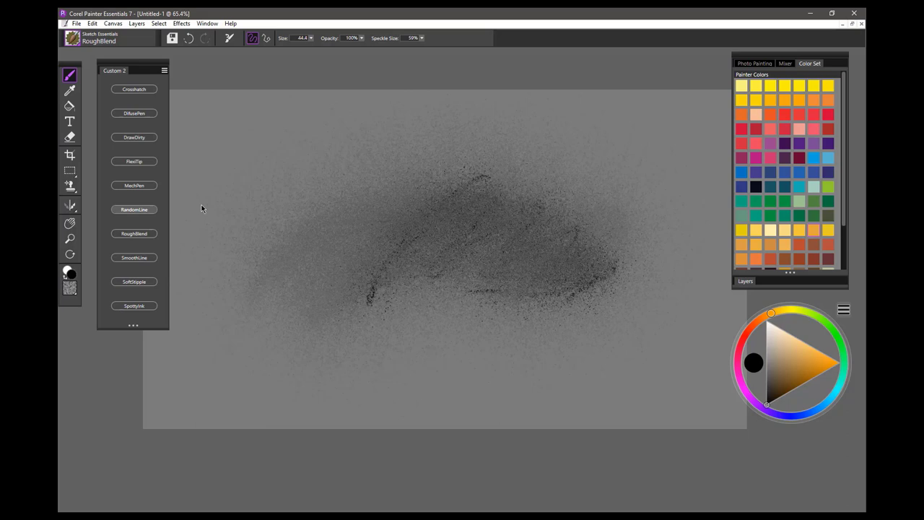
{"action": "left_click", "coordinate": [767, 322]}
{"action": "mouse_move", "coordinate": [415, 200]}
{"action": "left_mouse_down"}
{"action": "mouse_move", "coordinate": [353, 219]}
{"action": "mouse_move", "coordinate": [368, 259]}
{"action": "mouse_move", "coordinate": [404, 278]}
{"action": "left_mouse_up"}
{"action": "left_click", "coordinate": [799, 260]}
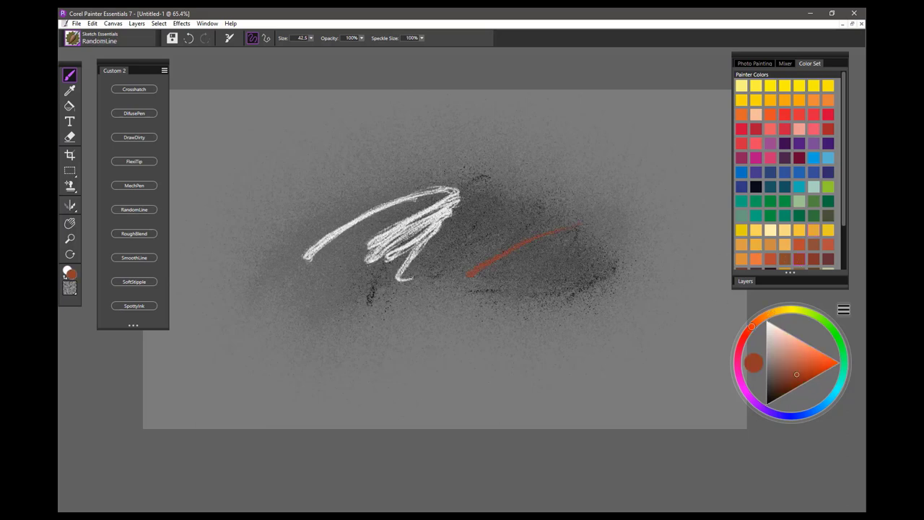
{"action": "left_click_drag", "start_coordinate": [468, 274], "coordinate": [428, 305]}
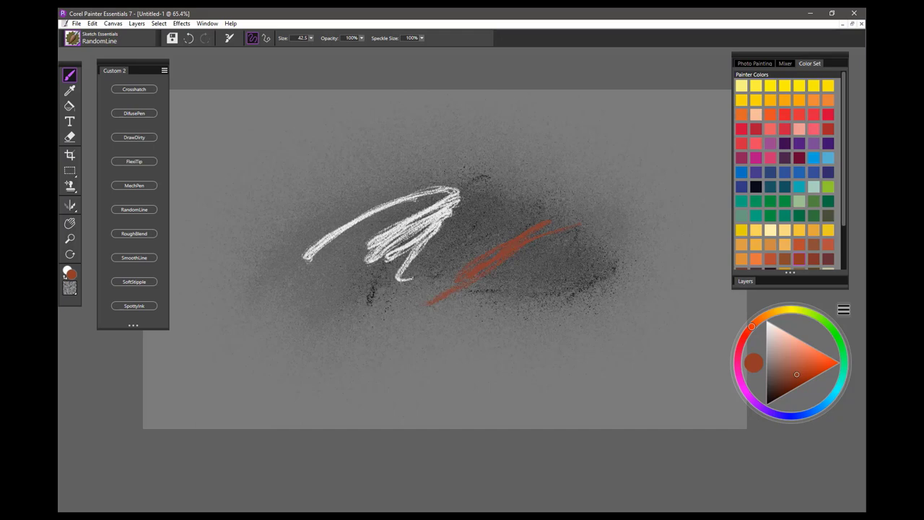
Blend the white and reddish-brown strokes into the dark area with the RoughBlend brush, and clear the whole canvas
{"action": "left_click", "coordinate": [146, 236]}
{"action": "mouse_move", "coordinate": [317, 249]}
{"action": "left_mouse_down"}
{"action": "mouse_move", "coordinate": [448, 195]}
{"action": "mouse_move", "coordinate": [405, 253]}
{"action": "mouse_move", "coordinate": [581, 220]}
{"action": "left_mouse_up"}
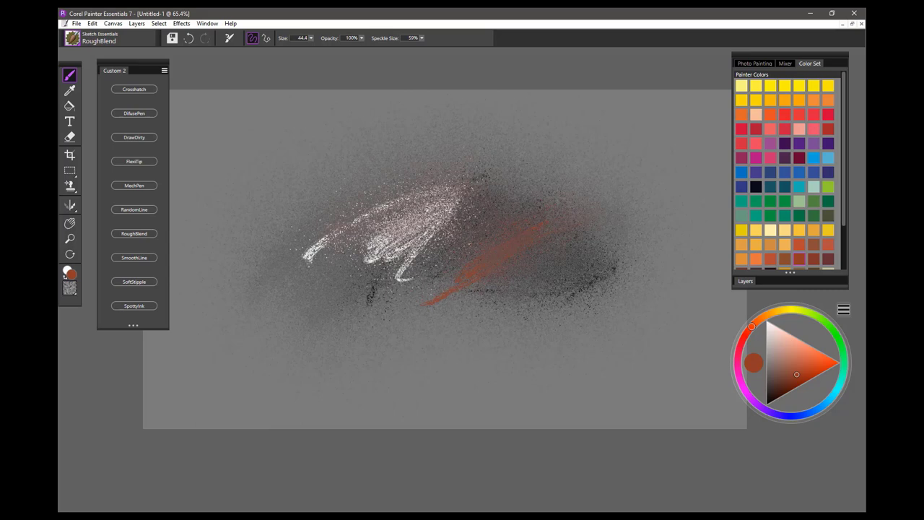
{"action": "mouse_move", "coordinate": [408, 266]}
{"action": "left_mouse_down"}
{"action": "mouse_move", "coordinate": [315, 249]}
{"action": "mouse_move", "coordinate": [440, 206]}
{"action": "mouse_move", "coordinate": [401, 276]}
{"action": "left_mouse_up"}
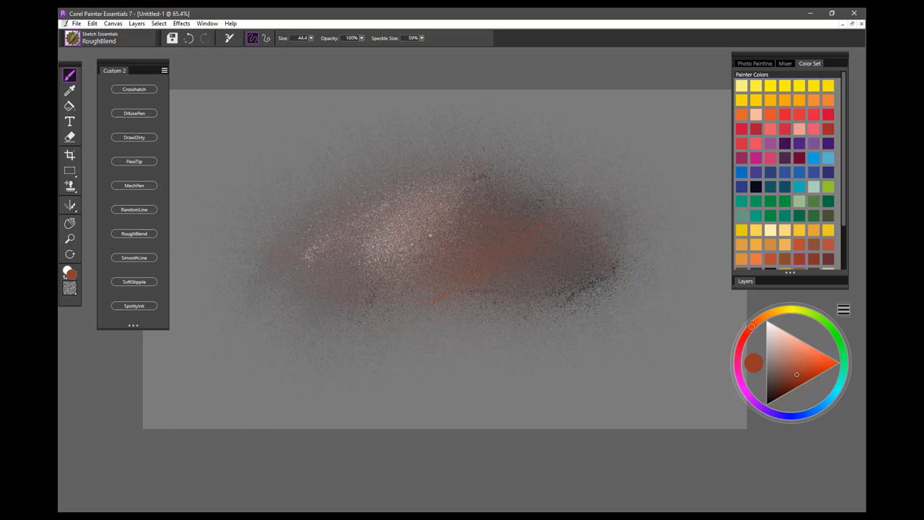
{"action": "left_click_drag", "start_coordinate": [379, 235], "coordinate": [295, 301]}
{"action": "key", "text": "ctrl+a"}
{"action": "key", "text": "BackSpace"}
Choose the SmoothLine brush in black and draw long looping curves and spirals across the middle of the canvas
{"action": "left_click", "coordinate": [148, 257]}
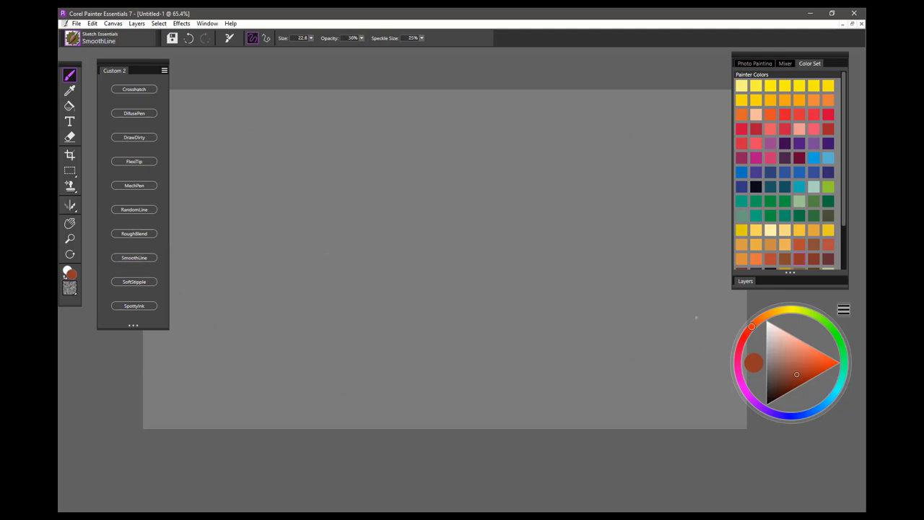
{"action": "left_click_drag", "start_coordinate": [772, 380], "coordinate": [736, 419]}
{"action": "mouse_move", "coordinate": [197, 352]}
{"action": "left_mouse_down"}
{"action": "mouse_move", "coordinate": [421, 156]}
{"action": "mouse_move", "coordinate": [377, 232]}
{"action": "mouse_move", "coordinate": [517, 284]}
{"action": "mouse_move", "coordinate": [433, 333]}
{"action": "mouse_move", "coordinate": [509, 246]}
{"action": "left_mouse_up"}
{"action": "mouse_move", "coordinate": [469, 322]}
{"action": "left_mouse_down"}
{"action": "mouse_move", "coordinate": [590, 179]}
{"action": "mouse_move", "coordinate": [549, 264]}
{"action": "mouse_move", "coordinate": [582, 256]}
{"action": "mouse_move", "coordinate": [538, 281]}
{"action": "left_mouse_up"}
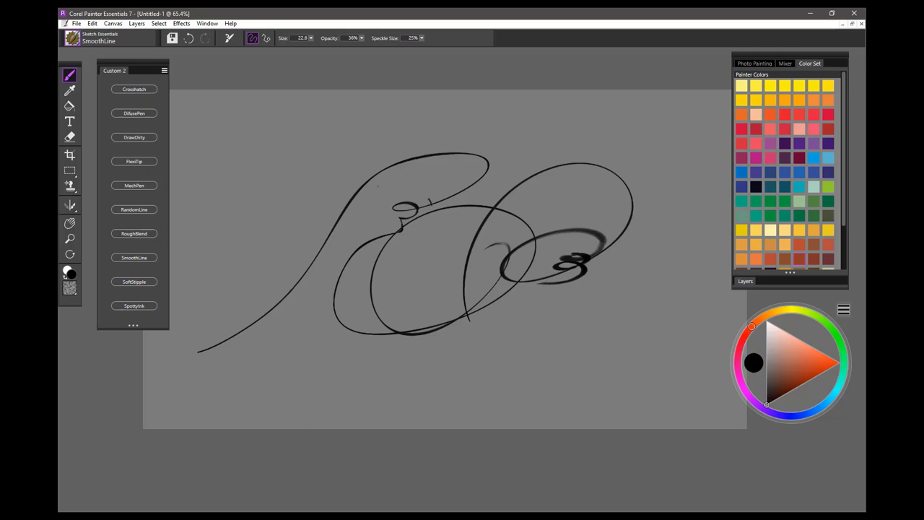
{"action": "mouse_move", "coordinate": [378, 186]}
{"action": "left_mouse_down"}
{"action": "mouse_move", "coordinate": [323, 271]}
{"action": "mouse_move", "coordinate": [356, 237]}
{"action": "mouse_move", "coordinate": [400, 229]}
{"action": "mouse_move", "coordinate": [376, 250]}
{"action": "left_mouse_up"}
{"action": "mouse_move", "coordinate": [436, 268]}
{"action": "left_mouse_down"}
{"action": "mouse_move", "coordinate": [603, 198]}
{"action": "mouse_move", "coordinate": [461, 267]}
{"action": "mouse_move", "coordinate": [552, 209]}
{"action": "mouse_move", "coordinate": [489, 229]}
{"action": "mouse_move", "coordinate": [535, 216]}
{"action": "mouse_move", "coordinate": [517, 230]}
{"action": "left_mouse_up"}
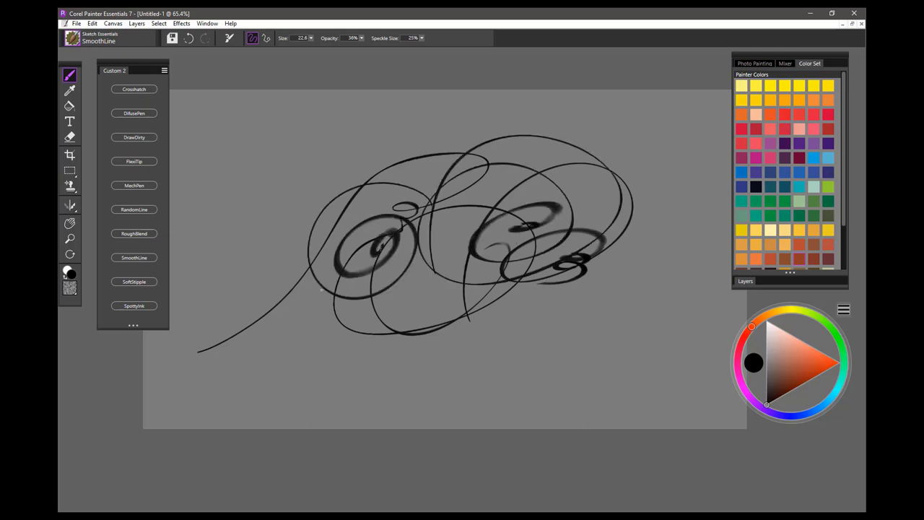
{"action": "mouse_move", "coordinate": [322, 290]}
{"action": "left_mouse_down"}
{"action": "mouse_move", "coordinate": [421, 368]}
{"action": "mouse_move", "coordinate": [456, 250]}
{"action": "mouse_move", "coordinate": [401, 305]}
{"action": "left_mouse_up"}
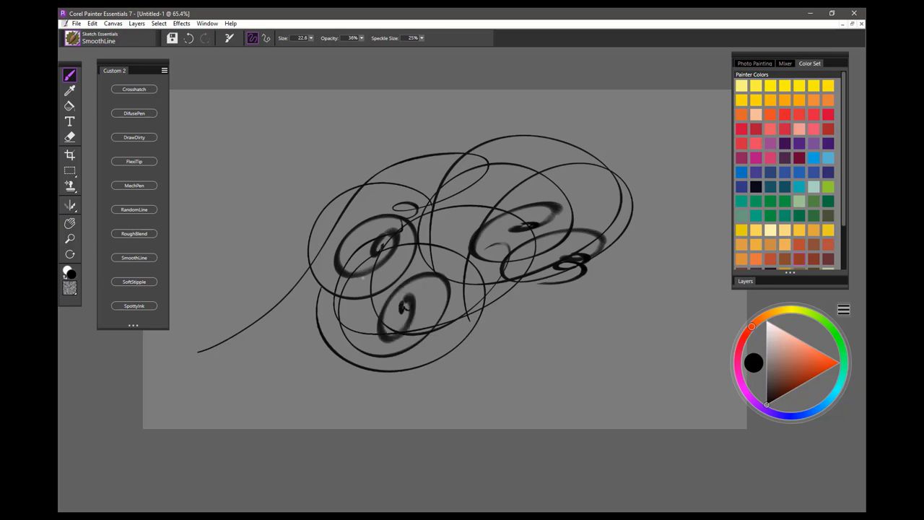
Add SmoothLine spirals at the drawing's upper left, lower right and right side, and a sweeping curve along its top
{"action": "mouse_move", "coordinate": [287, 267]}
{"action": "left_mouse_down"}
{"action": "mouse_move", "coordinate": [317, 173]}
{"action": "mouse_move", "coordinate": [434, 167]}
{"action": "mouse_move", "coordinate": [319, 183]}
{"action": "mouse_move", "coordinate": [383, 188]}
{"action": "mouse_move", "coordinate": [361, 198]}
{"action": "left_mouse_up"}
{"action": "mouse_move", "coordinate": [594, 291]}
{"action": "left_mouse_down"}
{"action": "mouse_move", "coordinate": [505, 383]}
{"action": "mouse_move", "coordinate": [549, 318]}
{"action": "mouse_move", "coordinate": [535, 333]}
{"action": "left_mouse_up"}
{"action": "mouse_move", "coordinate": [566, 266]}
{"action": "left_mouse_down"}
{"action": "mouse_move", "coordinate": [620, 295]}
{"action": "mouse_move", "coordinate": [631, 287]}
{"action": "left_mouse_up"}
{"action": "left_click_drag", "start_coordinate": [642, 249], "coordinate": [549, 289]}
{"action": "left_click_drag", "start_coordinate": [498, 146], "coordinate": [417, 195]}
{"action": "left_click_drag", "start_coordinate": [538, 160], "coordinate": [647, 173]}
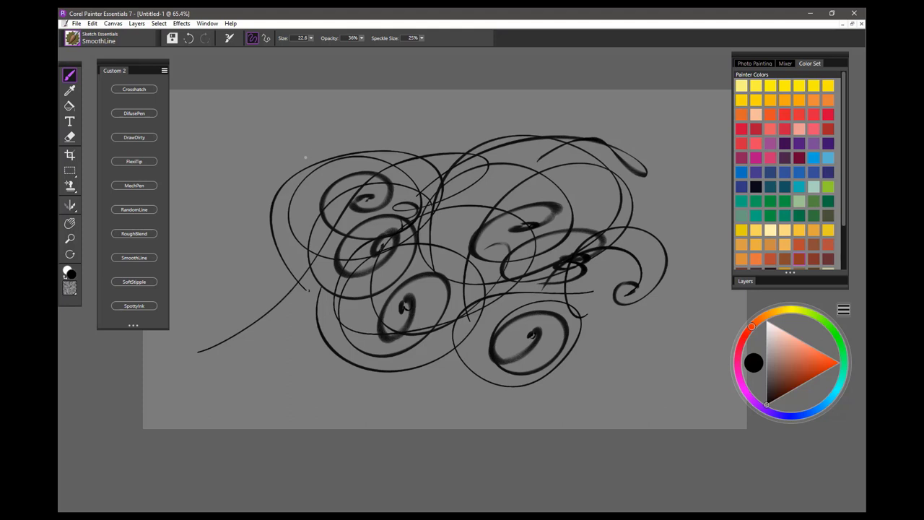
Add SmoothLine arcs along the drawing's upper left, left edge and top, and clear the whole canvas
{"action": "mouse_move", "coordinate": [273, 227]}
{"action": "left_mouse_down"}
{"action": "mouse_move", "coordinate": [337, 131]}
{"action": "mouse_move", "coordinate": [416, 151]}
{"action": "mouse_move", "coordinate": [279, 206]}
{"action": "left_mouse_up"}
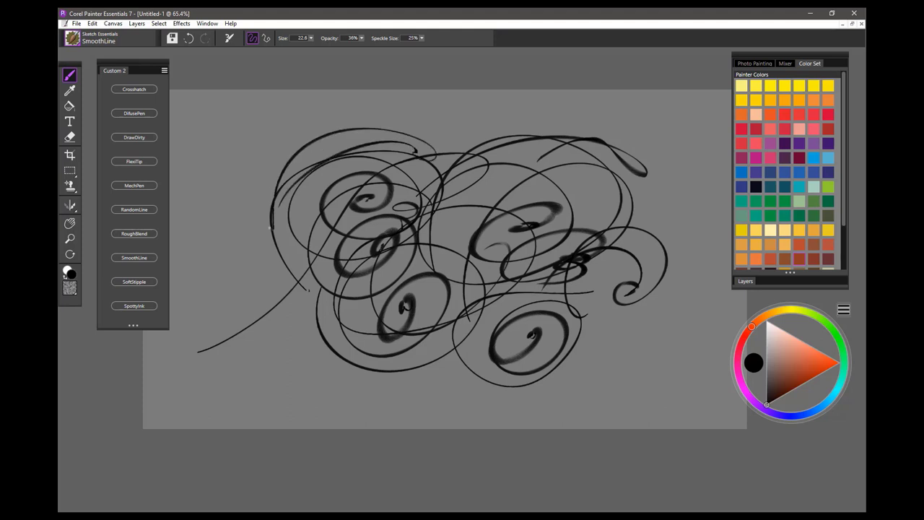
{"action": "mouse_move", "coordinate": [286, 162]}
{"action": "left_mouse_down"}
{"action": "mouse_move", "coordinate": [265, 295]}
{"action": "mouse_move", "coordinate": [253, 314]}
{"action": "mouse_move", "coordinate": [284, 313]}
{"action": "mouse_move", "coordinate": [241, 279]}
{"action": "left_mouse_up"}
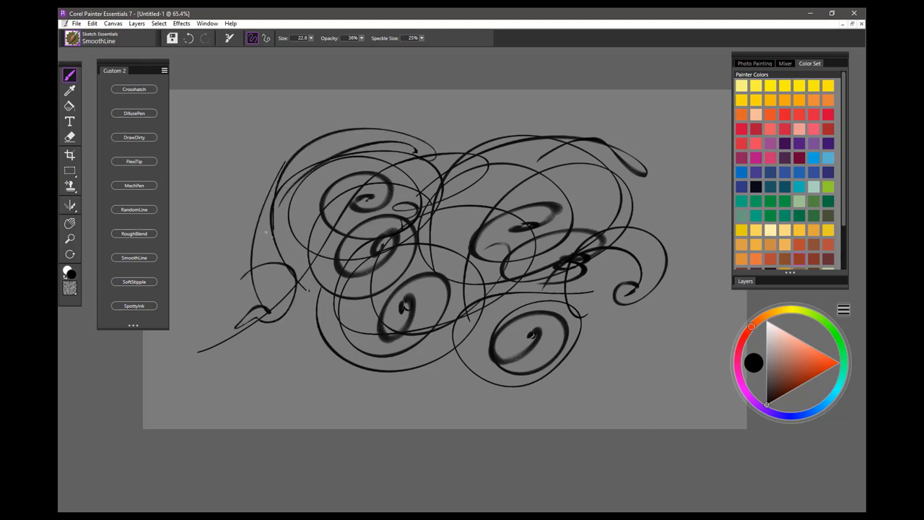
{"action": "left_click_drag", "start_coordinate": [282, 210], "coordinate": [265, 303]}
{"action": "mouse_move", "coordinate": [258, 185]}
{"action": "left_mouse_down"}
{"action": "mouse_move", "coordinate": [245, 229]}
{"action": "mouse_move", "coordinate": [279, 349]}
{"action": "left_mouse_up"}
{"action": "left_click_drag", "start_coordinate": [286, 307], "coordinate": [279, 351]}
{"action": "left_click_drag", "start_coordinate": [320, 218], "coordinate": [287, 307]}
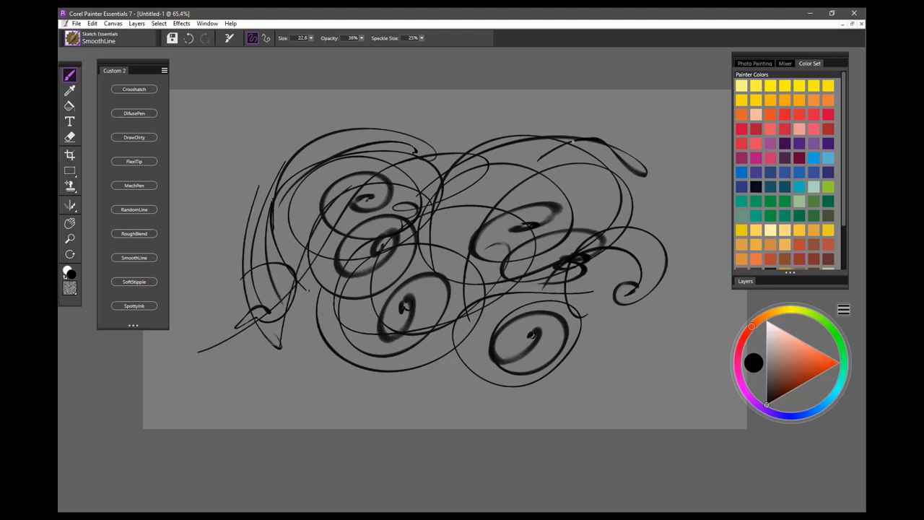
{"action": "left_click_drag", "start_coordinate": [635, 152], "coordinate": [452, 230]}
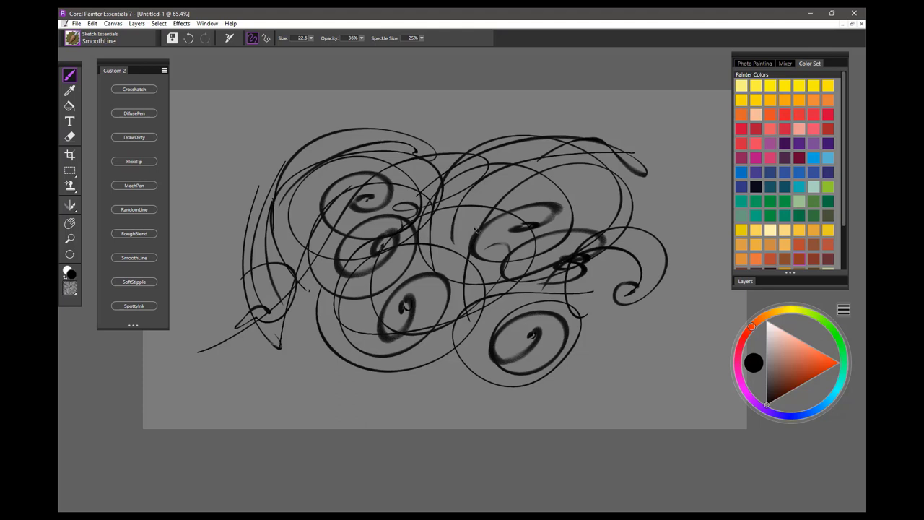
{"action": "key", "text": "Delete"}
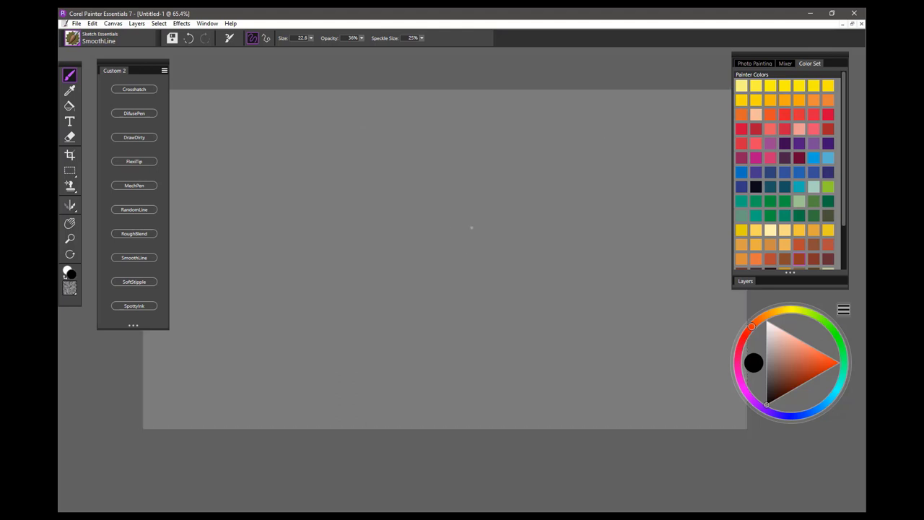
Choose the SoftStipple brush and build up black stippled bands running diagonally across the upper middle of the canvas
{"action": "left_click", "coordinate": [143, 282]}
{"action": "left_click_drag", "start_coordinate": [541, 170], "coordinate": [296, 289]}
{"action": "left_click_drag", "start_coordinate": [552, 165], "coordinate": [390, 184]}
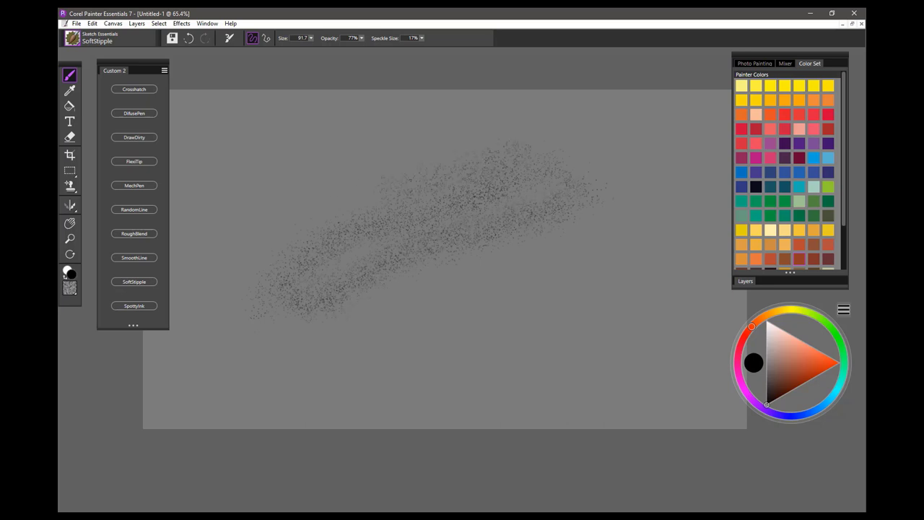
{"action": "mouse_move", "coordinate": [295, 285]}
{"action": "left_mouse_down"}
{"action": "mouse_move", "coordinate": [415, 198]}
{"action": "mouse_move", "coordinate": [523, 145]}
{"action": "left_mouse_up"}
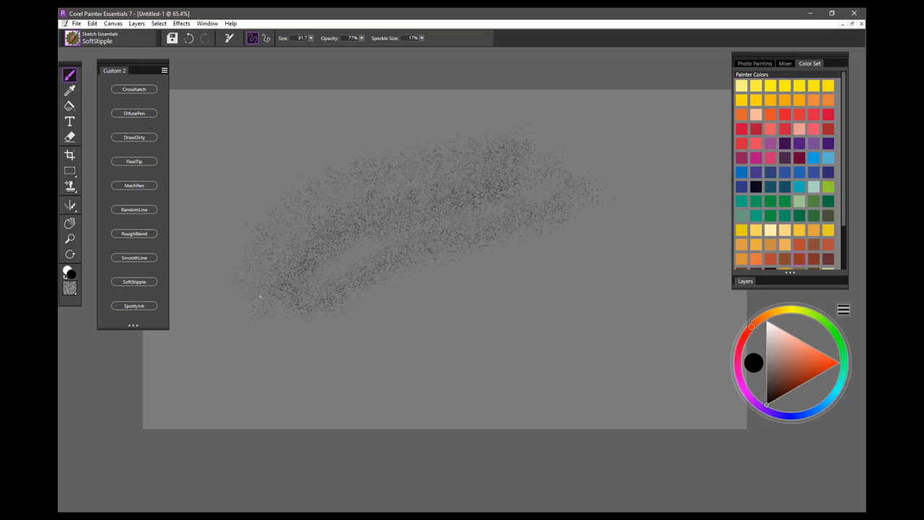
{"action": "left_click_drag", "start_coordinate": [260, 297], "coordinate": [345, 217]}
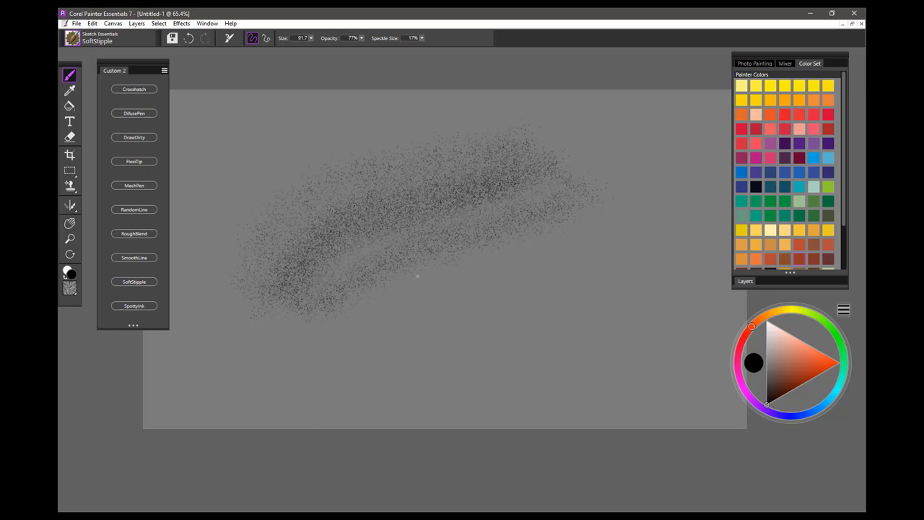
Enlarge the SoftStipple brush and stipple coarser black dots below the bands, adding pale pink dots over them
{"action": "mouse_move", "coordinate": [478, 252]}
{"action": "left_mouse_down"}
{"action": "mouse_move", "coordinate": [552, 262]}
{"action": "mouse_move", "coordinate": [455, 298]}
{"action": "mouse_move", "coordinate": [361, 363]}
{"action": "mouse_move", "coordinate": [529, 280]}
{"action": "mouse_move", "coordinate": [560, 232]}
{"action": "left_mouse_up"}
{"action": "left_click_drag", "start_coordinate": [471, 216], "coordinate": [333, 290]}
{"action": "left_click_drag", "start_coordinate": [491, 254], "coordinate": [462, 338]}
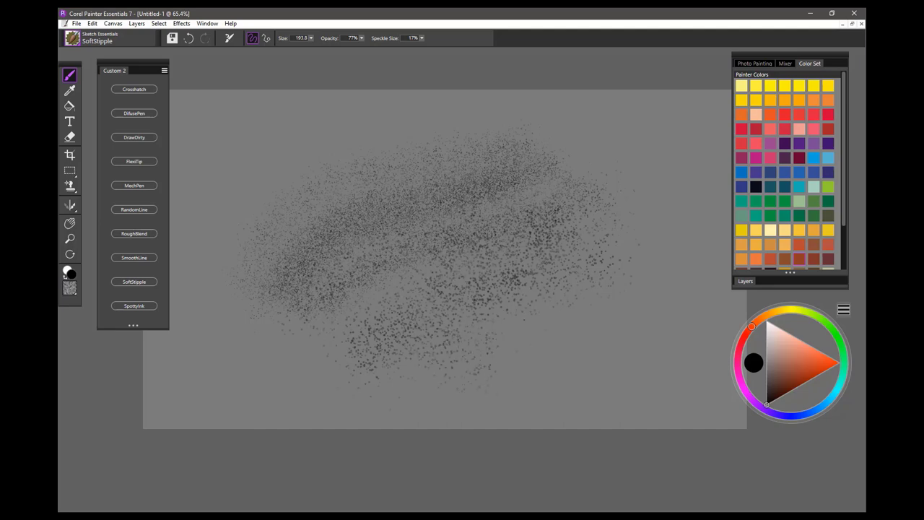
{"action": "left_click", "coordinate": [782, 339]}
{"action": "left_click_drag", "start_coordinate": [436, 269], "coordinate": [397, 254]}
Switch back to black with a smaller SoftStipple brush and stipple fine dots along the drawing's left edge and upper left
{"action": "left_click", "coordinate": [767, 402]}
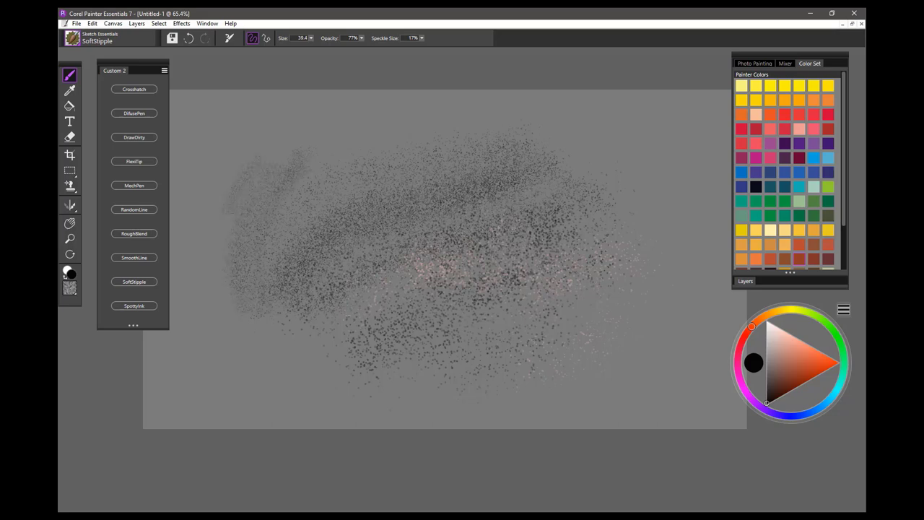
{"action": "left_click_drag", "start_coordinate": [220, 247], "coordinate": [245, 321]}
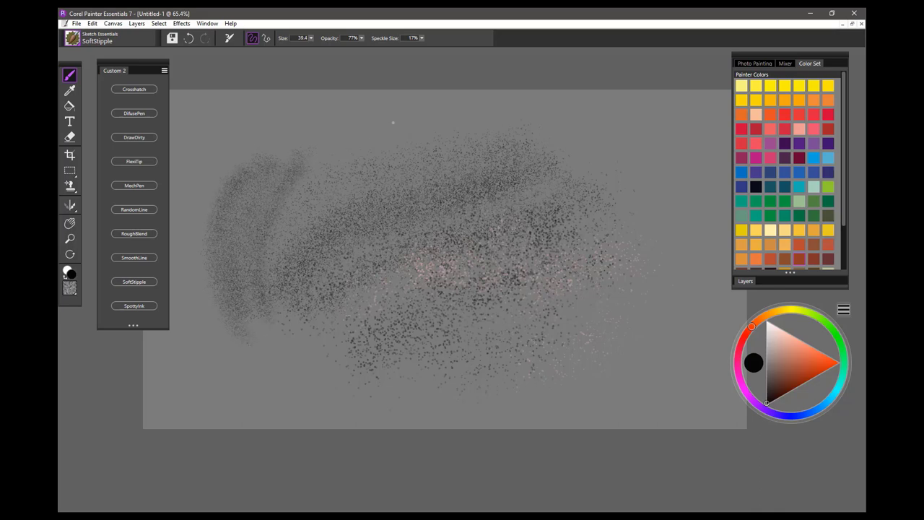
{"action": "mouse_move", "coordinate": [324, 156]}
{"action": "left_mouse_down"}
{"action": "mouse_move", "coordinate": [335, 170]}
{"action": "mouse_move", "coordinate": [368, 148]}
{"action": "left_mouse_up"}
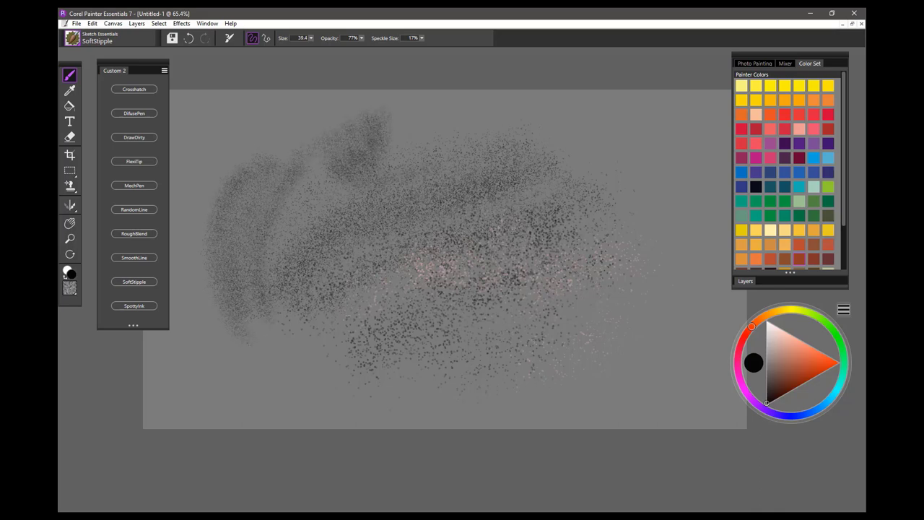
Stipple a fine black patch along the top of the drawing and clear the whole canvas
{"action": "mouse_move", "coordinate": [532, 132]}
{"action": "left_mouse_down"}
{"action": "mouse_move", "coordinate": [404, 160]}
{"action": "mouse_move", "coordinate": [422, 140]}
{"action": "left_mouse_up"}
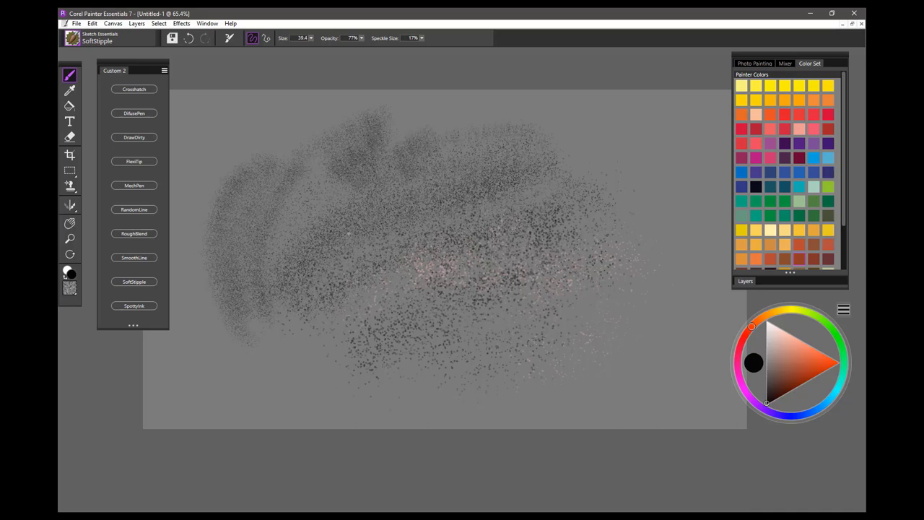
{"action": "key", "text": "Delete"}
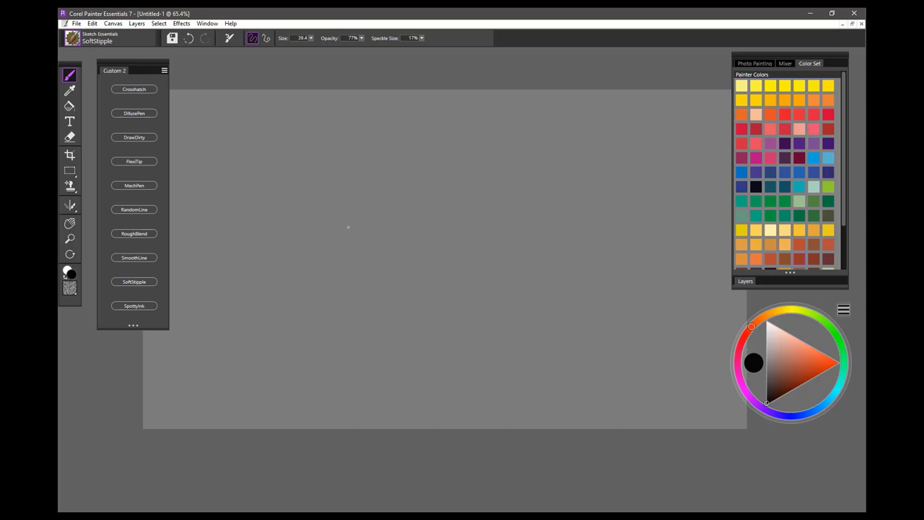
Choose the SpottyInk brush, paint a thick black diagonal stroke, and reduce the size to 24.9 for looping strokes below it
{"action": "left_click", "coordinate": [148, 306]}
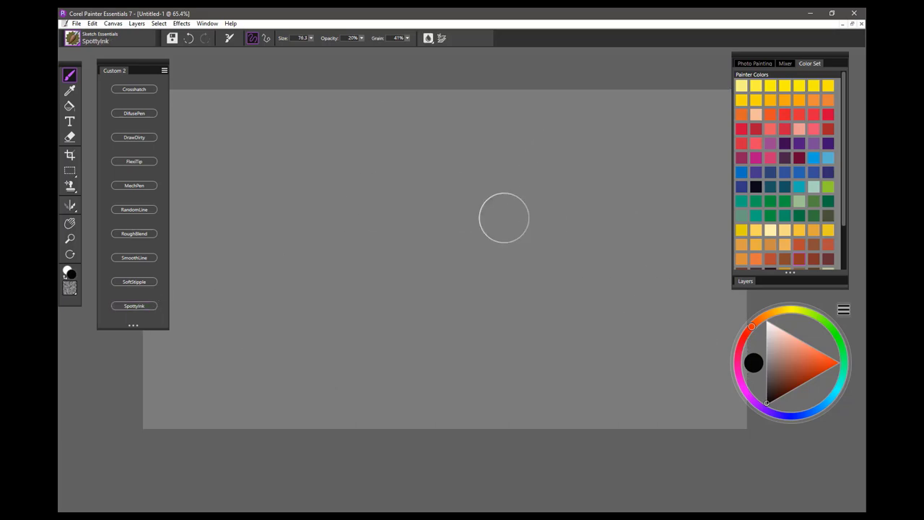
{"action": "mouse_move", "coordinate": [610, 190]}
{"action": "left_mouse_down"}
{"action": "mouse_move", "coordinate": [628, 186]}
{"action": "mouse_move", "coordinate": [516, 200]}
{"action": "mouse_move", "coordinate": [382, 235]}
{"action": "mouse_move", "coordinate": [270, 282]}
{"action": "mouse_move", "coordinate": [211, 326]}
{"action": "left_mouse_up"}
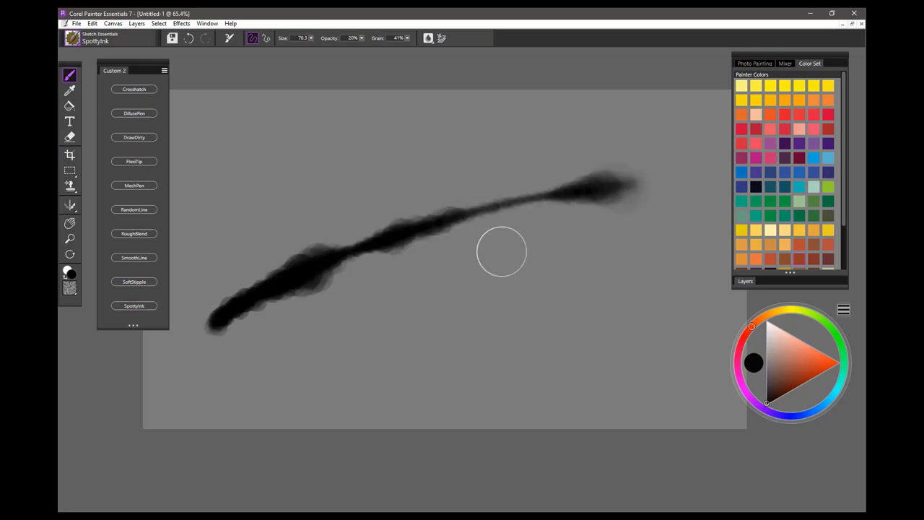
{"action": "left_click_drag", "start_coordinate": [393, 294], "coordinate": [398, 293]}
{"action": "mouse_move", "coordinate": [266, 363]}
{"action": "left_mouse_down"}
{"action": "mouse_move", "coordinate": [367, 303]}
{"action": "mouse_move", "coordinate": [525, 233]}
{"action": "mouse_move", "coordinate": [656, 252]}
{"action": "mouse_move", "coordinate": [458, 272]}
{"action": "mouse_move", "coordinate": [296, 304]}
{"action": "mouse_move", "coordinate": [412, 318]}
{"action": "mouse_move", "coordinate": [535, 273]}
{"action": "left_mouse_up"}
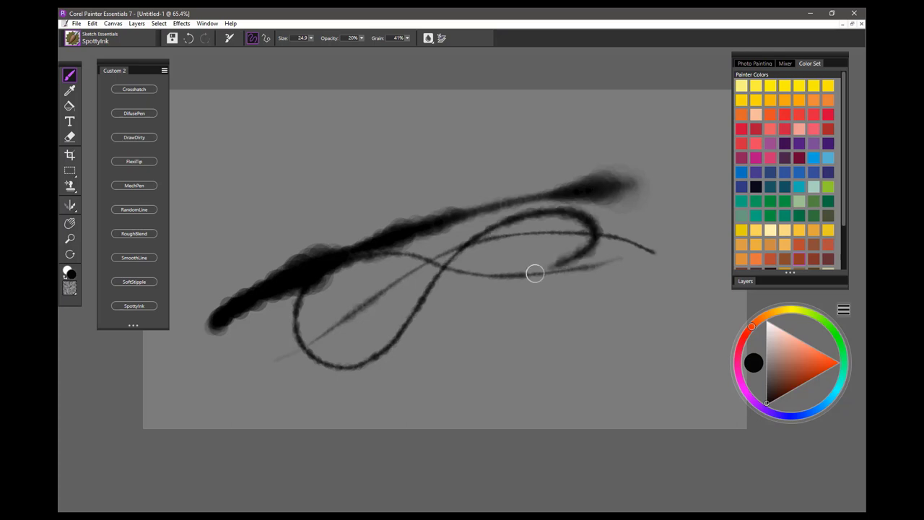
Reduce the SpottyInk brush further and draw thin black curls around the thick stroke plus a cluster of short arcs at the lower middle
{"action": "key", "text": "bracketleft"}
{"action": "key", "text": "bracketleft"}
{"action": "key", "text": "bracketleft"}
{"action": "mouse_move", "coordinate": [626, 258]}
{"action": "left_mouse_down"}
{"action": "mouse_move", "coordinate": [268, 278]}
{"action": "mouse_move", "coordinate": [357, 184]}
{"action": "mouse_move", "coordinate": [524, 152]}
{"action": "mouse_move", "coordinate": [361, 275]}
{"action": "mouse_move", "coordinate": [462, 304]}
{"action": "mouse_move", "coordinate": [538, 239]}
{"action": "mouse_move", "coordinate": [453, 370]}
{"action": "left_mouse_up"}
{"action": "mouse_move", "coordinate": [534, 247]}
{"action": "left_mouse_down"}
{"action": "mouse_move", "coordinate": [467, 367]}
{"action": "mouse_move", "coordinate": [495, 377]}
{"action": "mouse_move", "coordinate": [487, 351]}
{"action": "mouse_move", "coordinate": [513, 373]}
{"action": "left_mouse_up"}
{"action": "left_click_drag", "start_coordinate": [491, 335], "coordinate": [540, 370]}
Enlarge the SpottyInk brush to 43.2 and paint a thick black stroke across the lower drawing, with a muted pink one above it
{"action": "left_click_drag", "start_coordinate": [531, 318], "coordinate": [540, 319], "text": "ctrl+alt"}
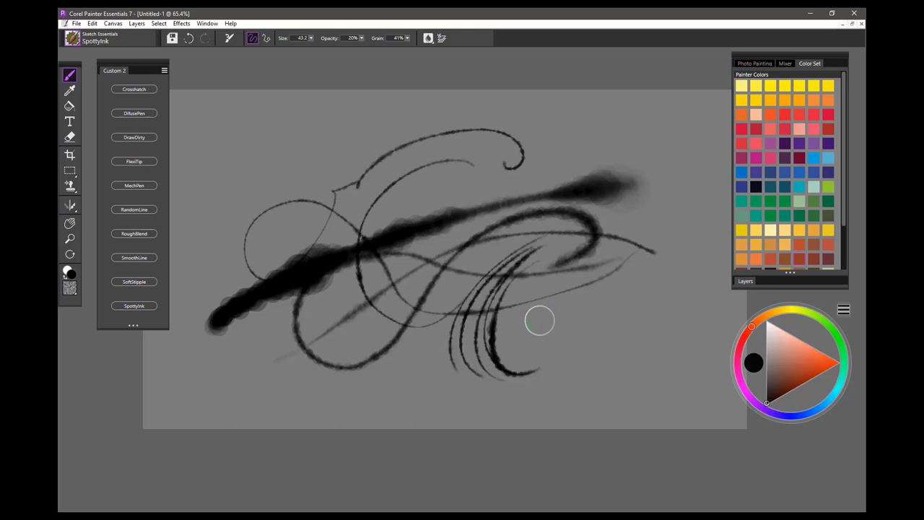
{"action": "left_click_drag", "start_coordinate": [585, 297], "coordinate": [304, 361]}
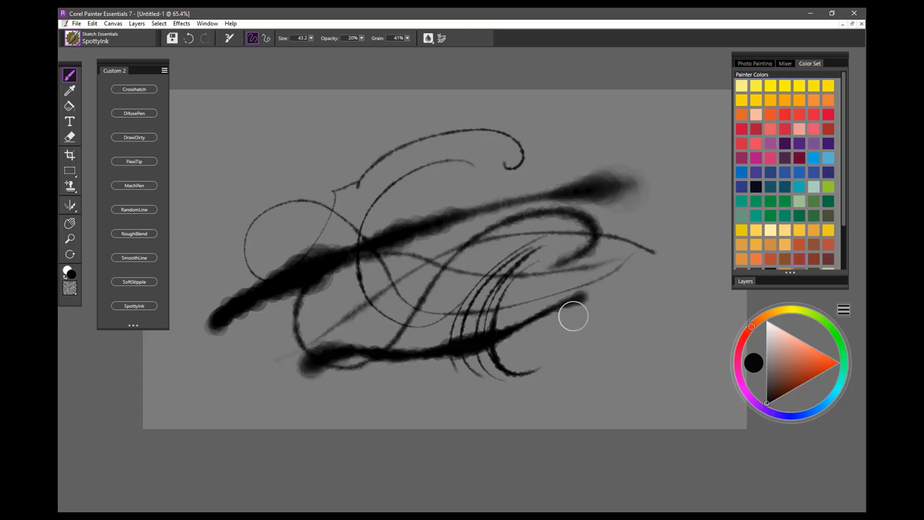
{"action": "left_click", "coordinate": [778, 341]}
{"action": "mouse_move", "coordinate": [672, 278]}
{"action": "left_mouse_down"}
{"action": "mouse_move", "coordinate": [406, 324]}
{"action": "mouse_move", "coordinate": [260, 325]}
{"action": "left_mouse_up"}
Switch to a paler pink and layer more SpottyInk strokes across the middle and lower part of the drawing
{"action": "left_click", "coordinate": [771, 330]}
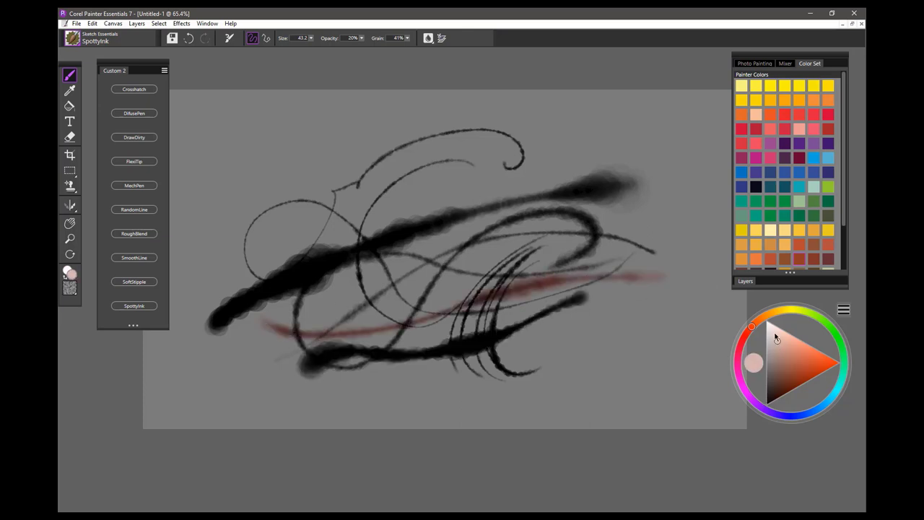
{"action": "mouse_move", "coordinate": [625, 252]}
{"action": "left_mouse_down"}
{"action": "mouse_move", "coordinate": [407, 279]}
{"action": "mouse_move", "coordinate": [343, 336]}
{"action": "left_mouse_up"}
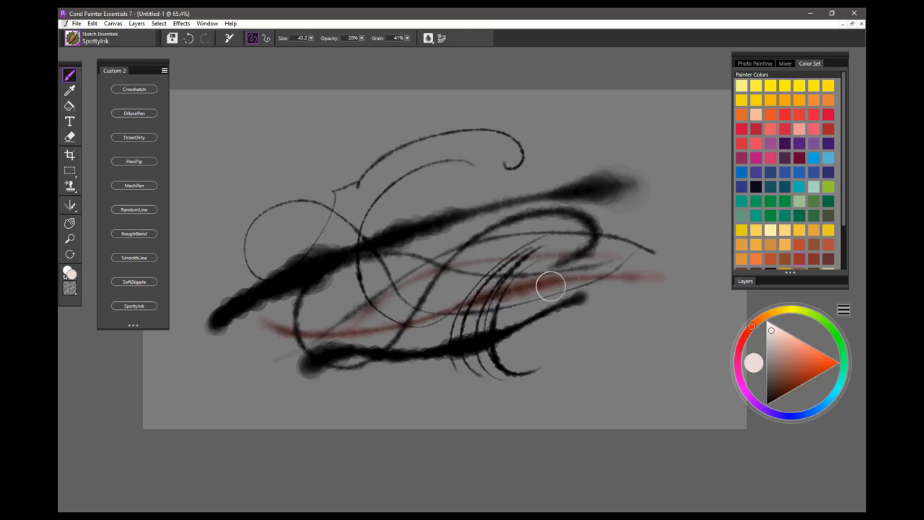
{"action": "left_click_drag", "start_coordinate": [610, 271], "coordinate": [334, 366]}
{"action": "mouse_move", "coordinate": [489, 297]}
{"action": "left_mouse_down"}
{"action": "mouse_move", "coordinate": [426, 309]}
{"action": "mouse_move", "coordinate": [341, 392]}
{"action": "left_mouse_up"}
{"action": "mouse_move", "coordinate": [341, 392]}
{"action": "left_mouse_down"}
{"action": "mouse_move", "coordinate": [376, 354]}
{"action": "mouse_move", "coordinate": [599, 276]}
{"action": "mouse_move", "coordinate": [610, 298]}
{"action": "mouse_move", "coordinate": [372, 362]}
{"action": "left_mouse_up"}
Paint a mid-grey SpottyInk stroke at the drawing's upper right and layer light grey strokes at its lower right
{"action": "left_click", "coordinate": [766, 351]}
{"action": "left_click_drag", "start_coordinate": [617, 142], "coordinate": [447, 175]}
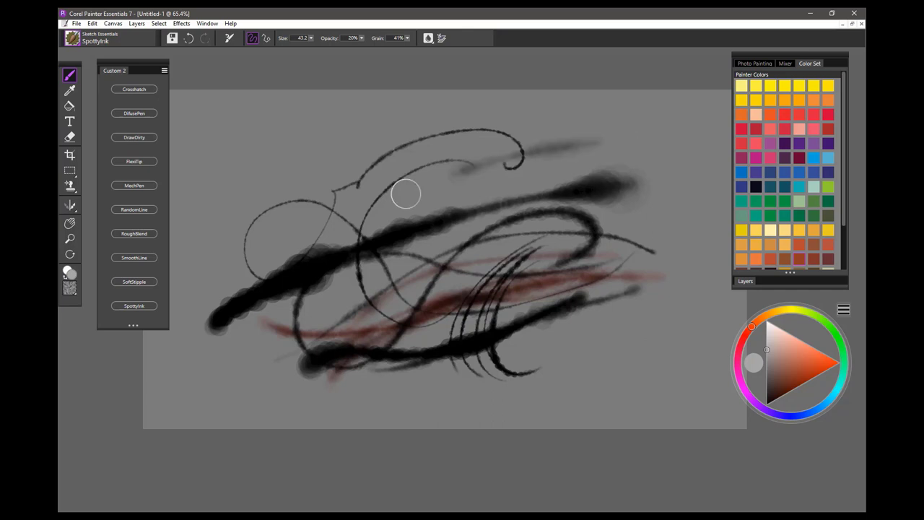
{"action": "left_click", "coordinate": [767, 331]}
{"action": "mouse_move", "coordinate": [644, 309]}
{"action": "left_mouse_down"}
{"action": "mouse_move", "coordinate": [538, 344]}
{"action": "mouse_move", "coordinate": [497, 352]}
{"action": "mouse_move", "coordinate": [491, 344]}
{"action": "left_mouse_up"}
{"action": "left_click_drag", "start_coordinate": [643, 313], "coordinate": [510, 349]}
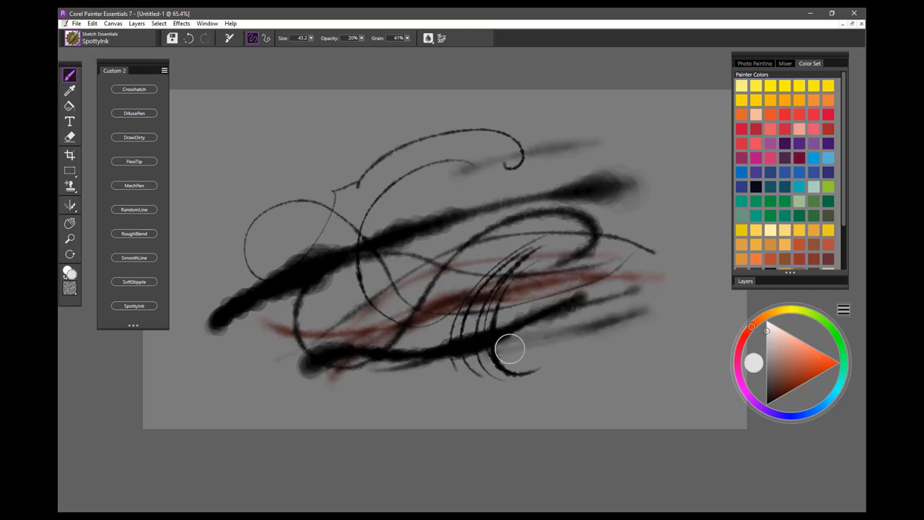
{"action": "left_click_drag", "start_coordinate": [653, 299], "coordinate": [498, 345]}
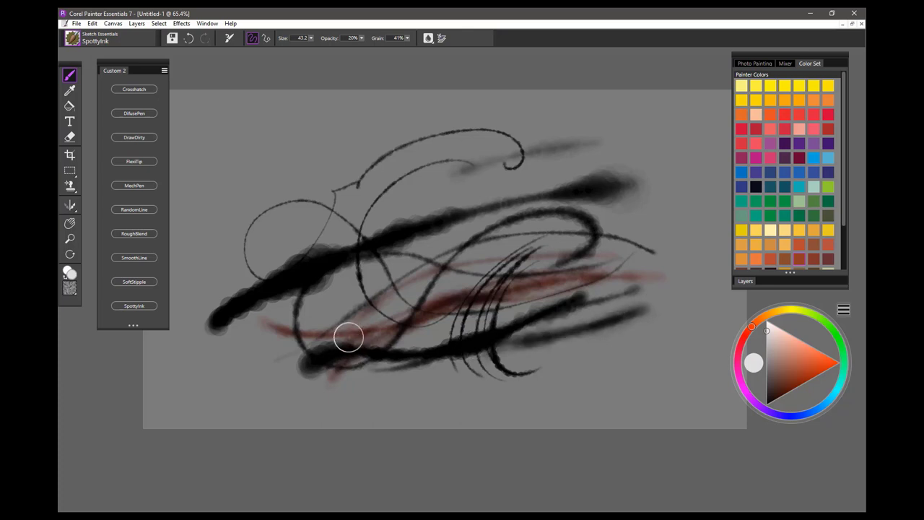
Sweep light grey SpottyInk strokes over the top of the drawing and down its upper left side
{"action": "mouse_move", "coordinate": [578, 124]}
{"action": "left_mouse_down"}
{"action": "mouse_move", "coordinate": [488, 130]}
{"action": "mouse_move", "coordinate": [282, 201]}
{"action": "mouse_move", "coordinate": [576, 129]}
{"action": "left_mouse_up"}
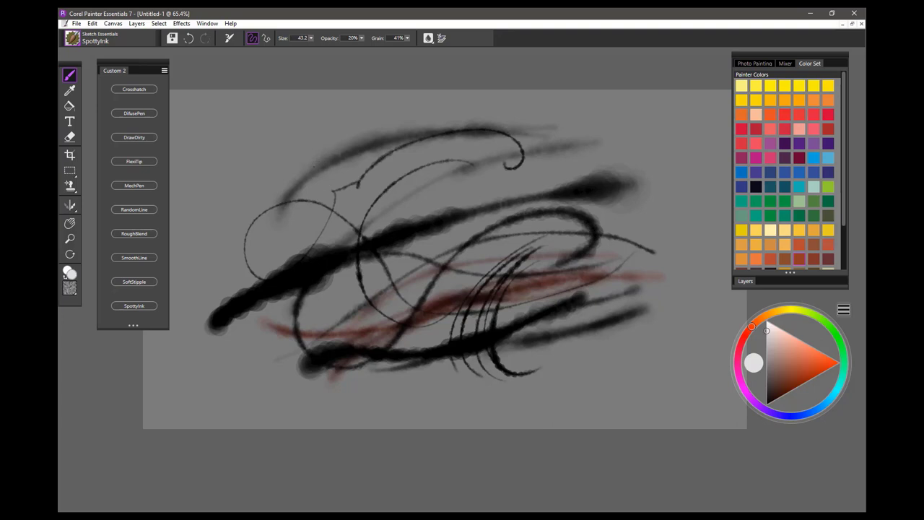
{"action": "mouse_move", "coordinate": [324, 160]}
{"action": "left_mouse_down"}
{"action": "mouse_move", "coordinate": [298, 249]}
{"action": "mouse_move", "coordinate": [315, 209]}
{"action": "mouse_move", "coordinate": [317, 235]}
{"action": "left_mouse_up"}
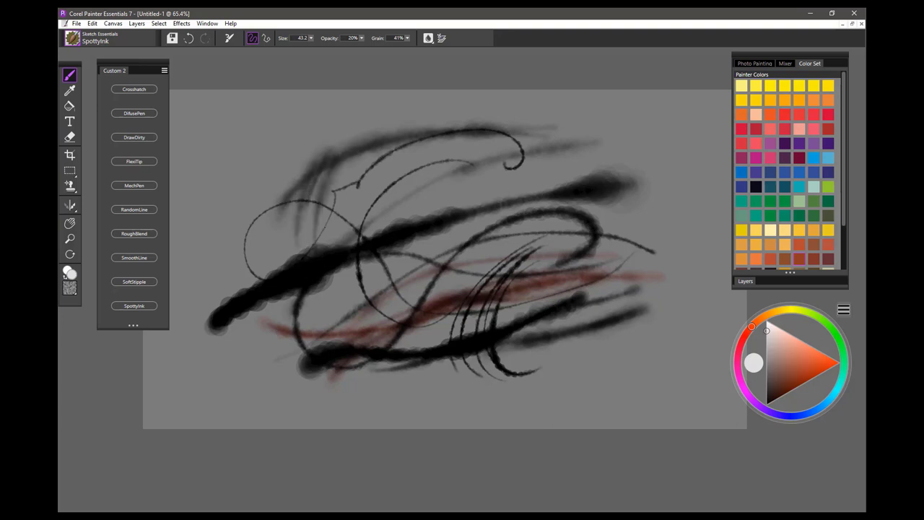
{"action": "left_click_drag", "start_coordinate": [337, 155], "coordinate": [324, 245]}
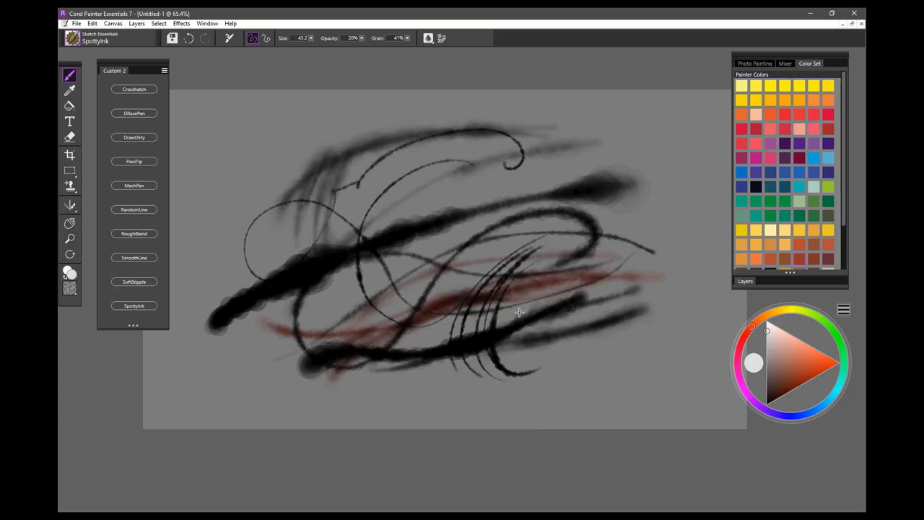
Switch to near-black with the SpottyInk brush at 13.1 and draw thin loops and short hatches at the lower right and top
{"action": "mouse_move", "coordinate": [519, 313]}
{"action": "left_mouse_down"}
{"action": "mouse_move", "coordinate": [529, 322]}
{"action": "mouse_move", "coordinate": [518, 312]}
{"action": "left_mouse_up"}
{"action": "left_click", "coordinate": [767, 397]}
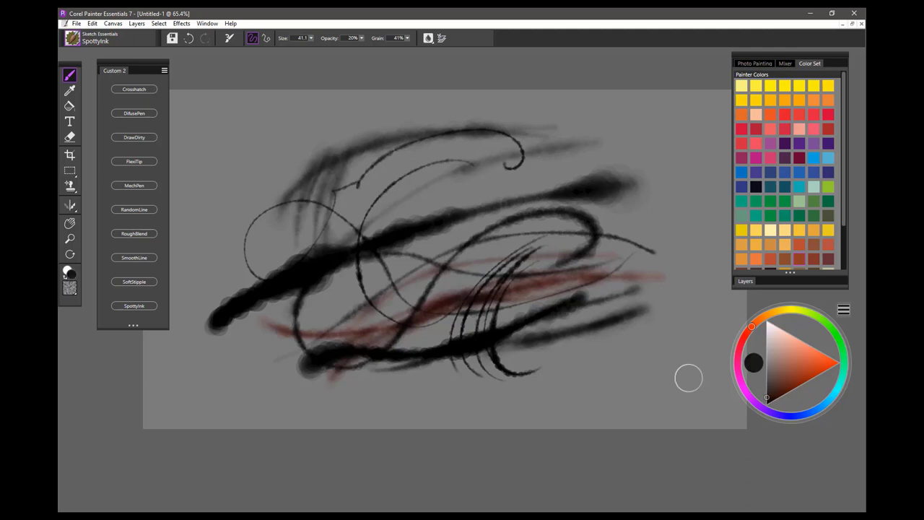
{"action": "left_click_drag", "start_coordinate": [633, 347], "coordinate": [612, 347]}
{"action": "mouse_move", "coordinate": [678, 332]}
{"action": "left_mouse_down"}
{"action": "mouse_move", "coordinate": [328, 383]}
{"action": "mouse_move", "coordinate": [505, 283]}
{"action": "left_mouse_up"}
{"action": "mouse_move", "coordinate": [634, 319]}
{"action": "left_mouse_down"}
{"action": "mouse_move", "coordinate": [582, 401]}
{"action": "mouse_move", "coordinate": [599, 390]}
{"action": "mouse_move", "coordinate": [602, 397]}
{"action": "left_mouse_up"}
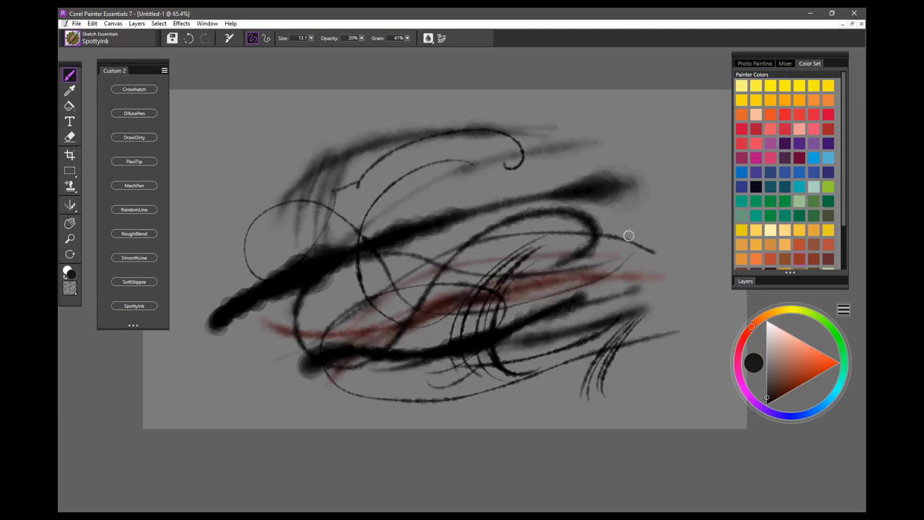
{"action": "mouse_move", "coordinate": [631, 160]}
{"action": "left_mouse_down"}
{"action": "mouse_move", "coordinate": [476, 177]}
{"action": "mouse_move", "coordinate": [429, 131]}
{"action": "left_mouse_up"}
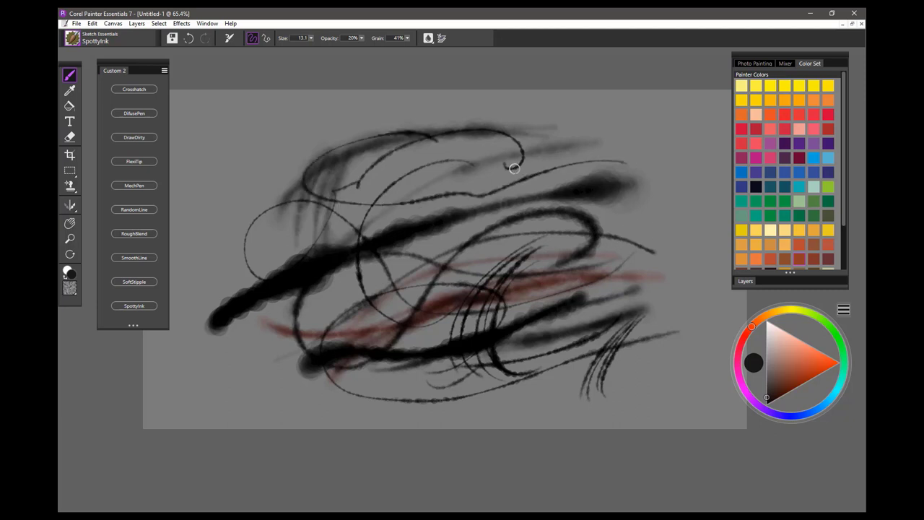